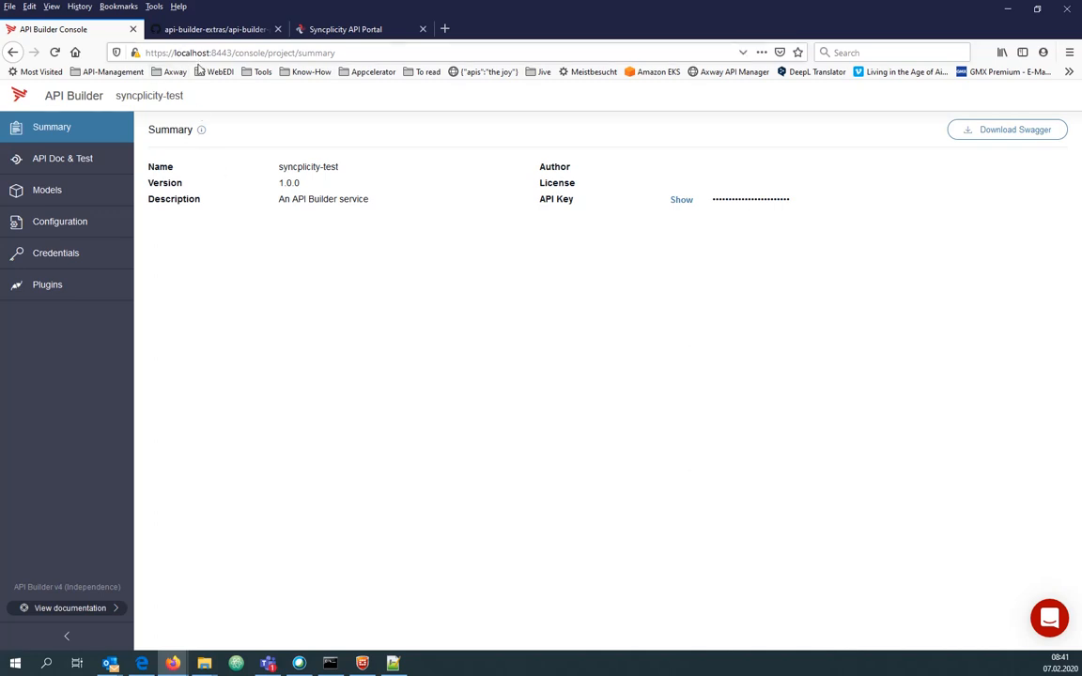
Open the project's default.js configuration and find the baseurl setting on line 32.
{"action": "left_click", "coordinate": [80, 165]}
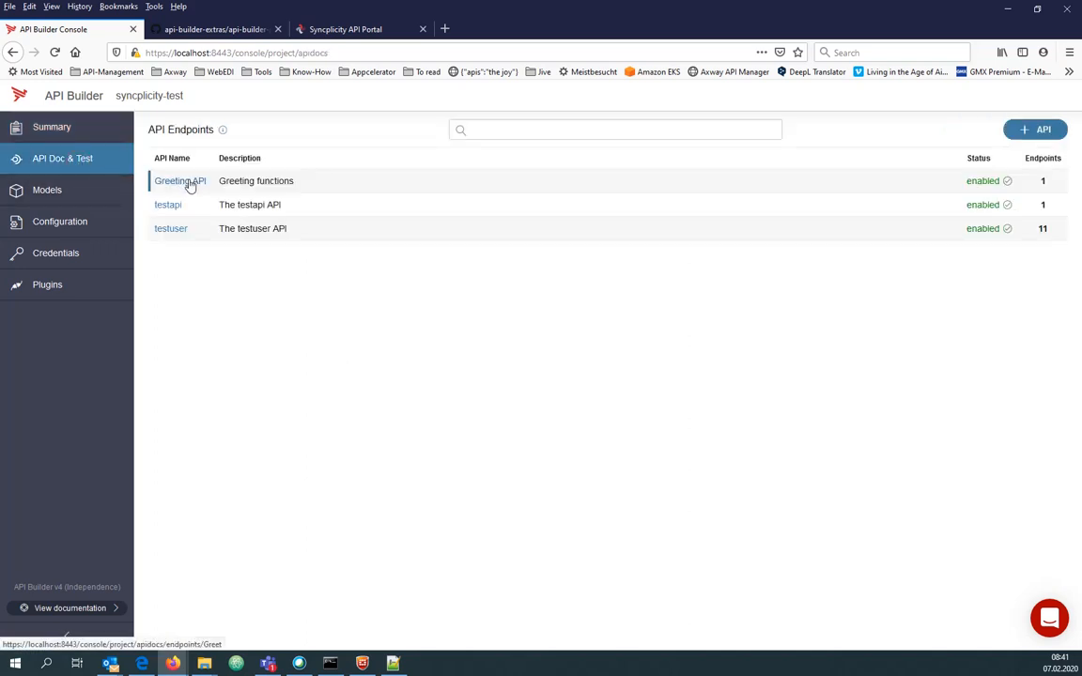
{"action": "left_click", "coordinate": [99, 224]}
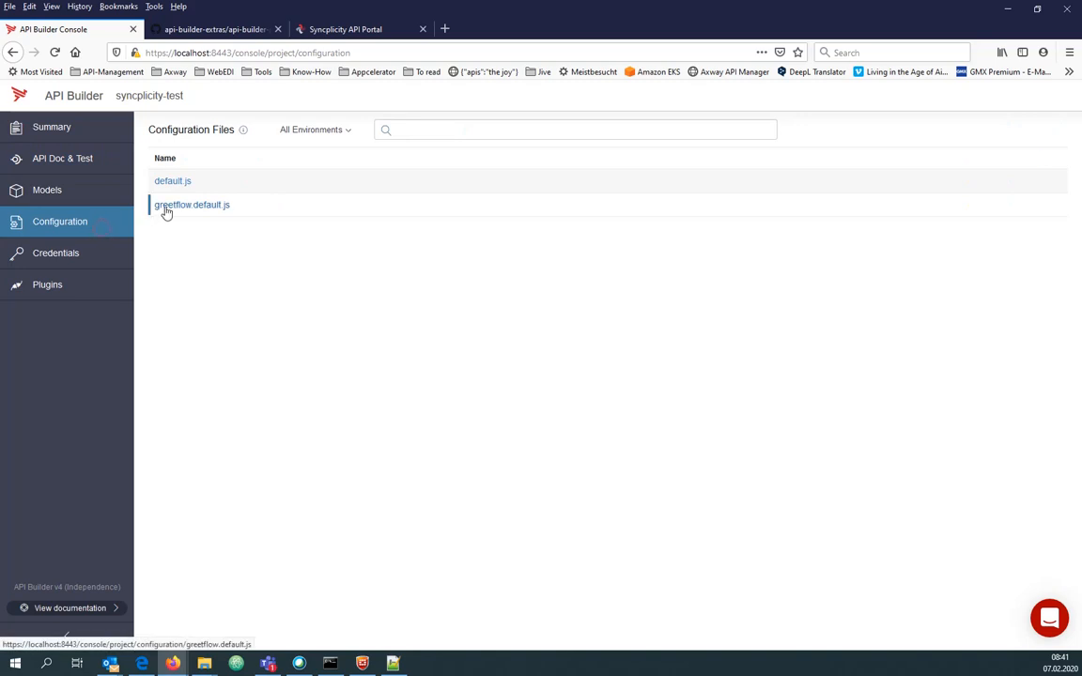
{"action": "left_click", "coordinate": [203, 194]}
{"action": "scroll", "coordinate": [310, 376], "scroll_direction": "down", "scroll_amount": 3}
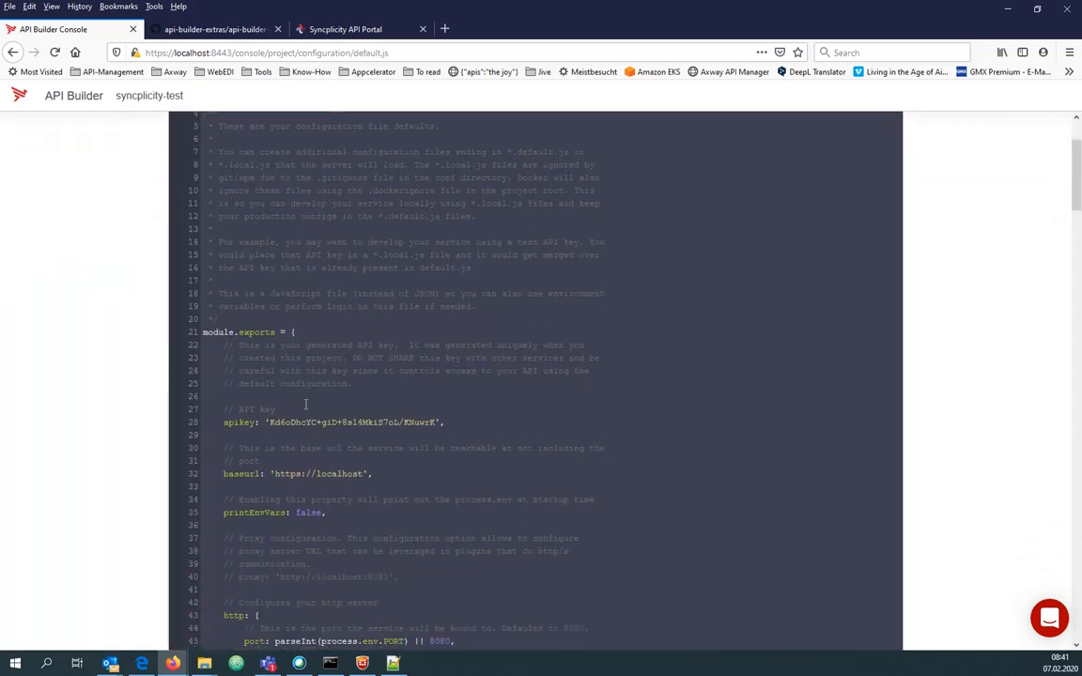
{"action": "left_click_drag", "start_coordinate": [249, 474], "coordinate": [315, 473]}
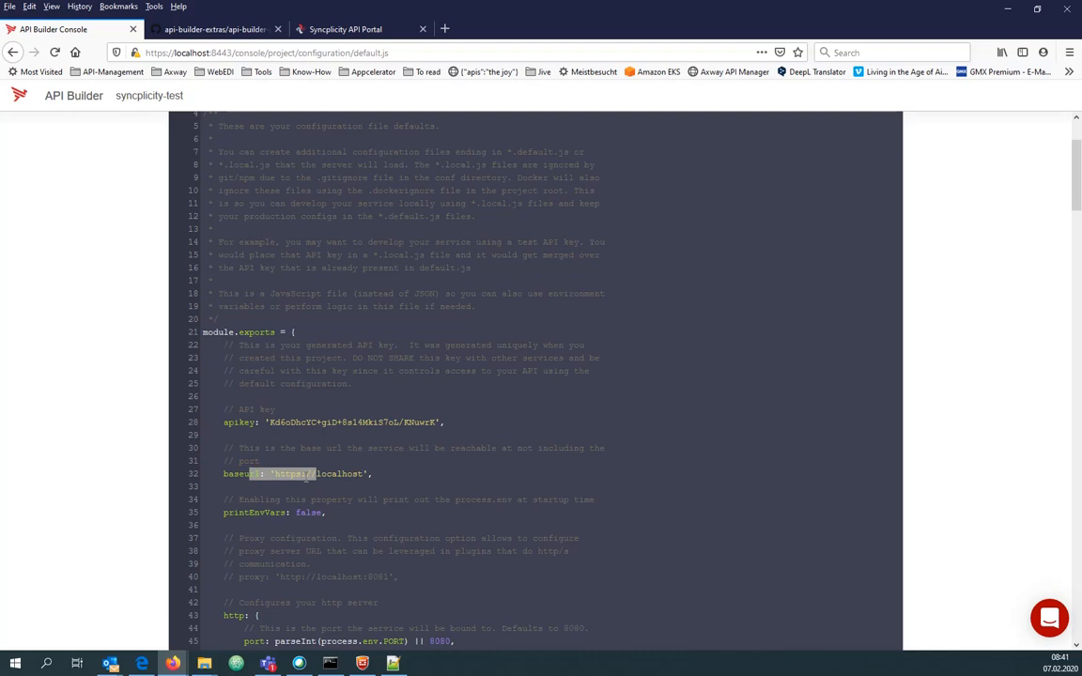
Inspect the http and ssl settings, then close default.js without saving changes.
{"action": "scroll", "coordinate": [305, 478], "scroll_direction": "down", "scroll_amount": 5}
{"action": "left_click_drag", "start_coordinate": [270, 507], "coordinate": [316, 508]}
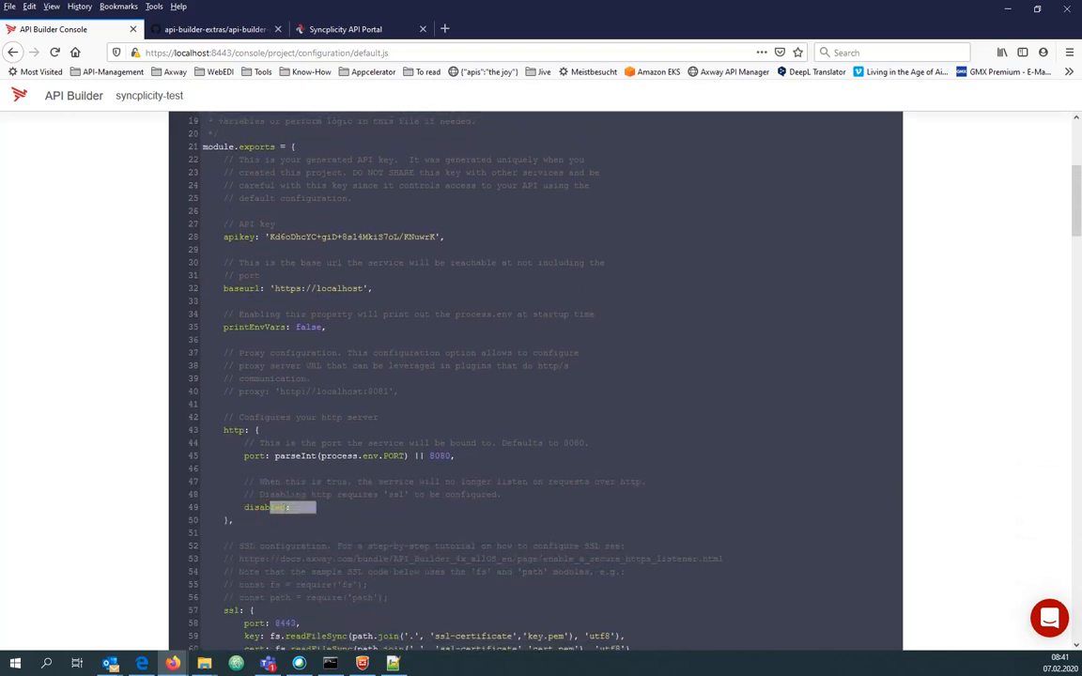
{"action": "scroll", "coordinate": [316, 508], "scroll_direction": "down", "scroll_amount": 4}
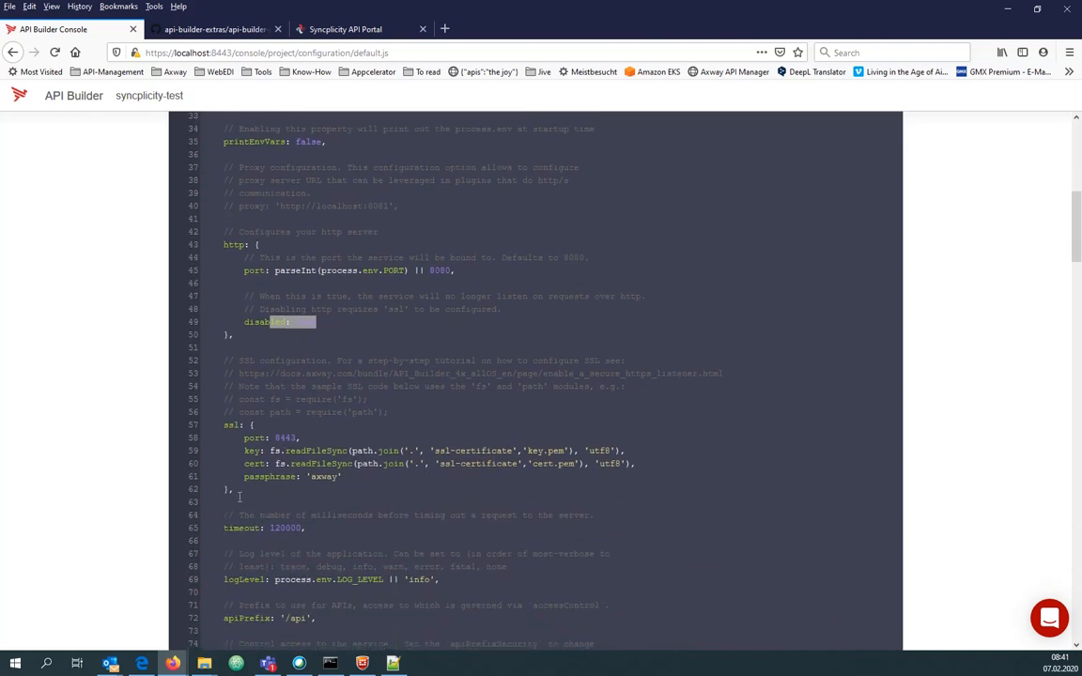
{"action": "left_click_drag", "start_coordinate": [240, 489], "coordinate": [209, 428]}
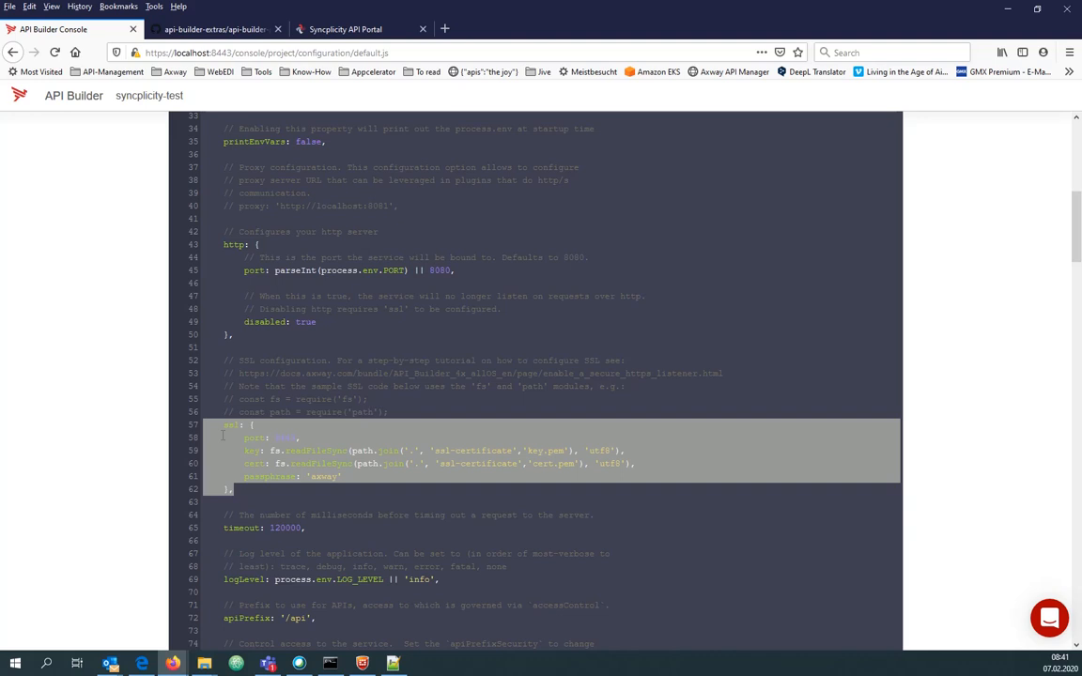
{"action": "left_click", "coordinate": [283, 437]}
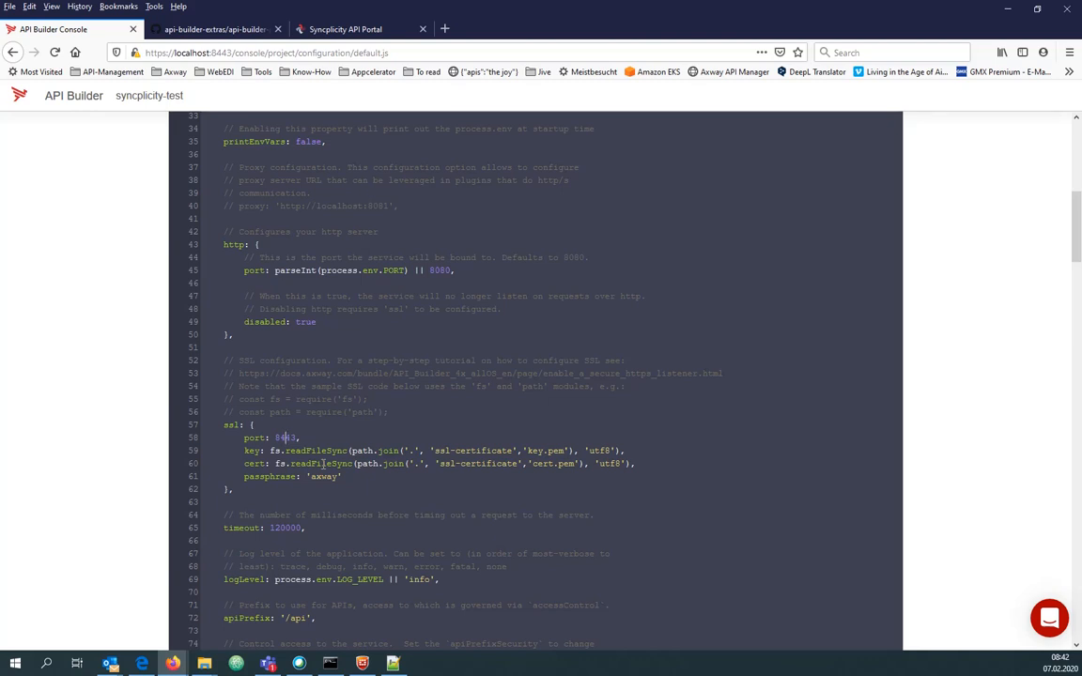
{"action": "left_click_drag", "start_coordinate": [1077, 245], "coordinate": [1077, 175]}
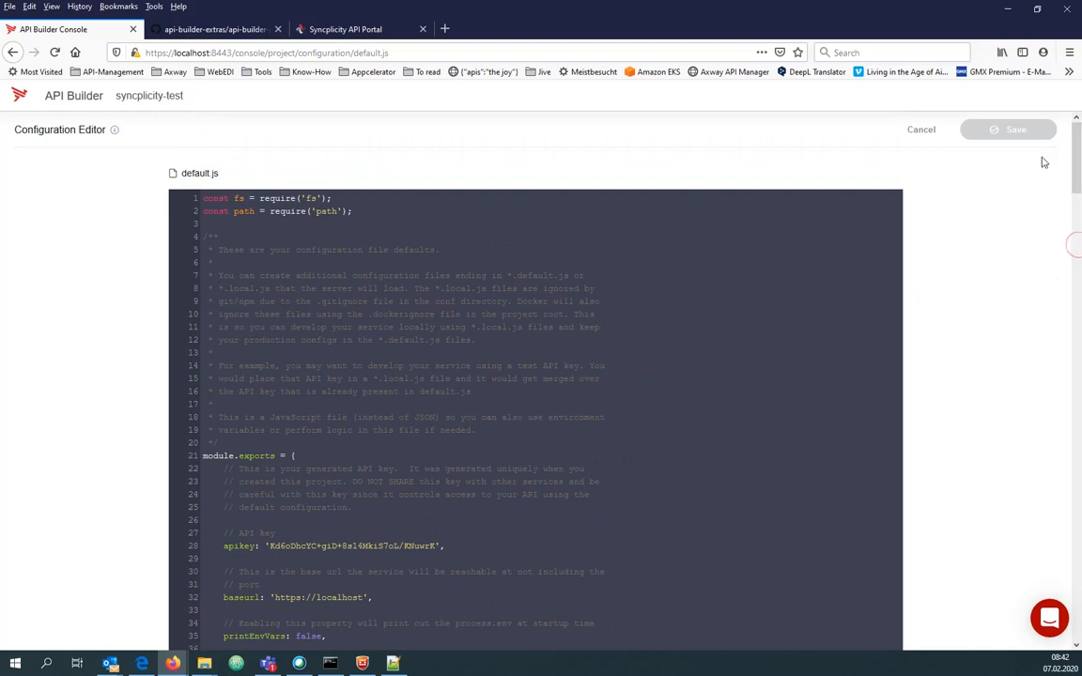
{"action": "left_click", "coordinate": [921, 132]}
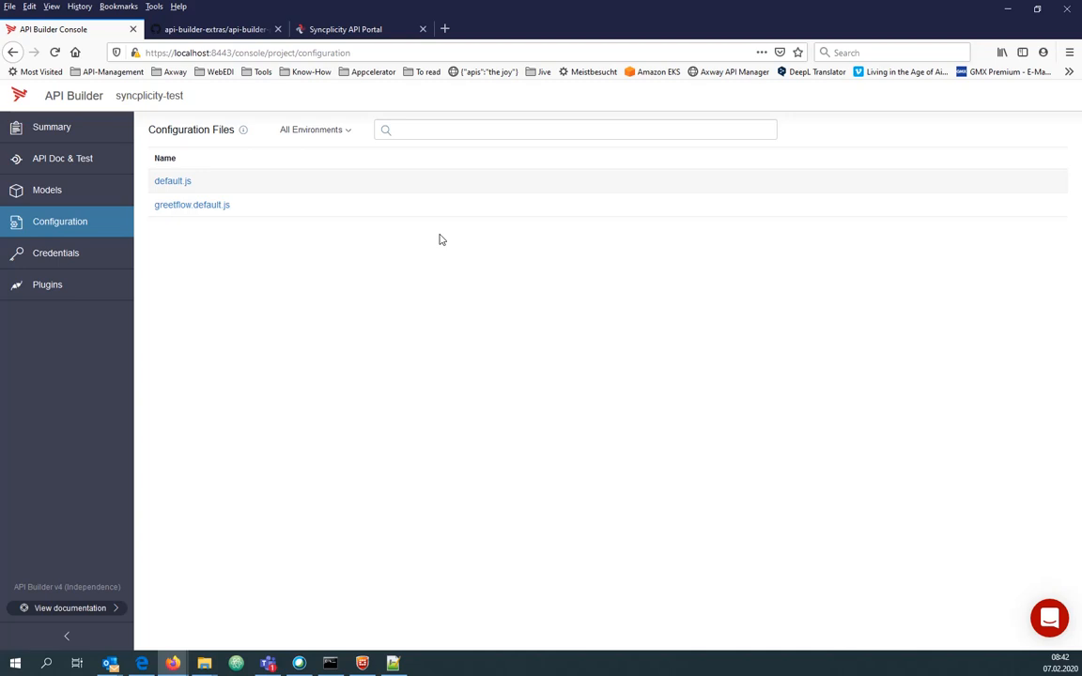
{"action": "left_click", "coordinate": [346, 32]}
{"action": "left_click_drag", "start_coordinate": [172, 53], "coordinate": [273, 53]}
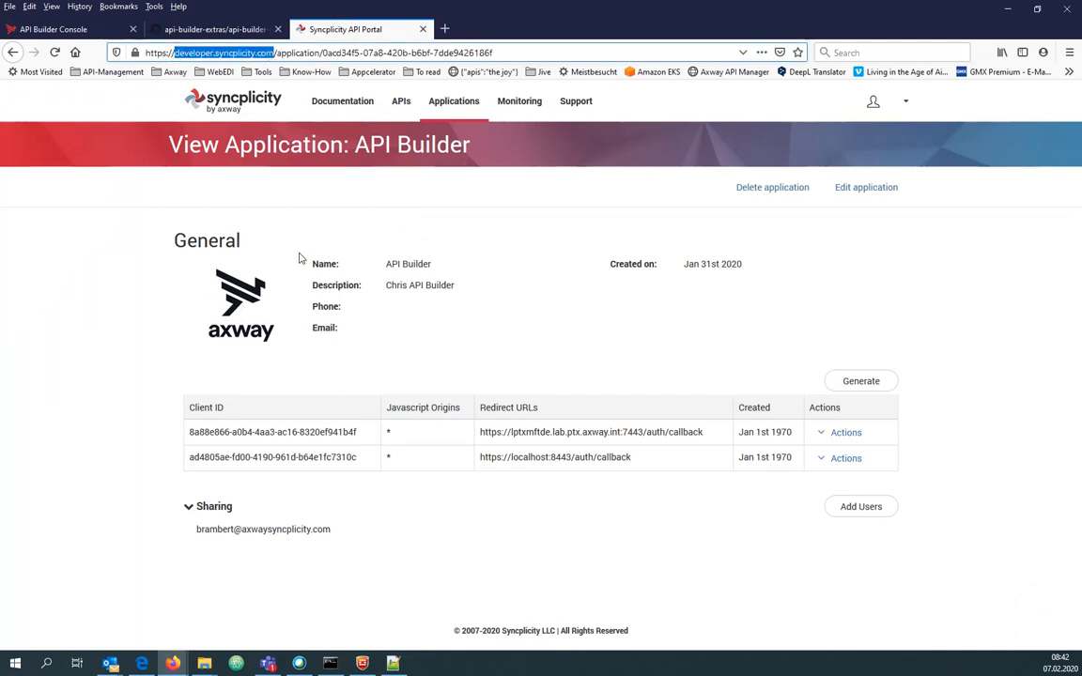
{"action": "left_click_drag", "start_coordinate": [383, 264], "coordinate": [456, 285]}
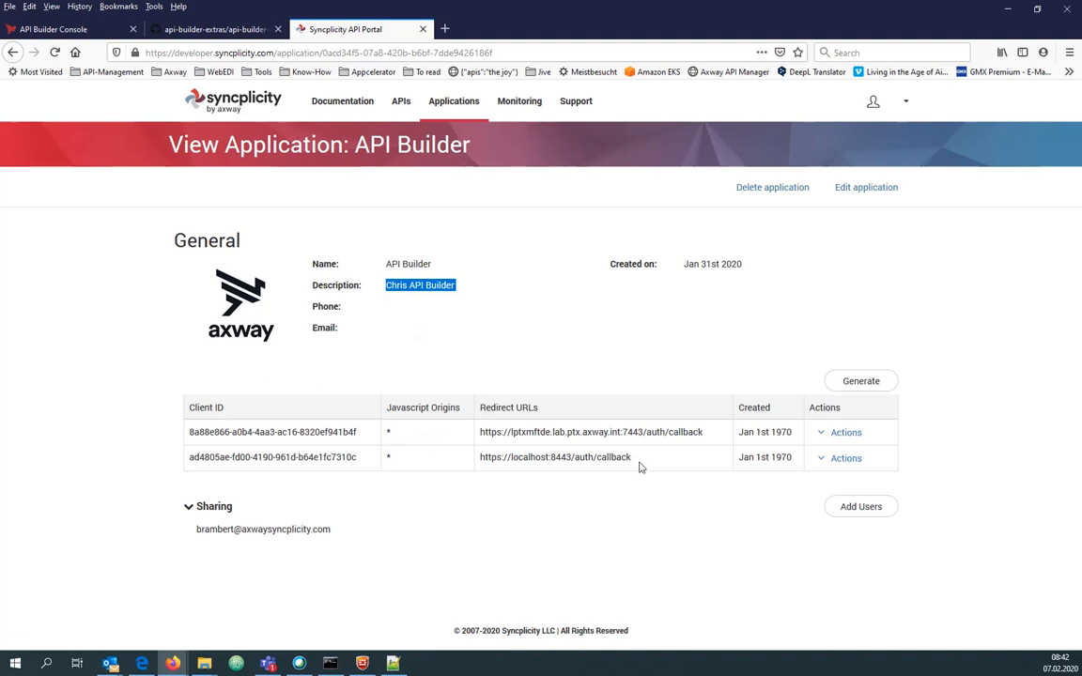
{"action": "left_click_drag", "start_coordinate": [639, 461], "coordinate": [550, 457]}
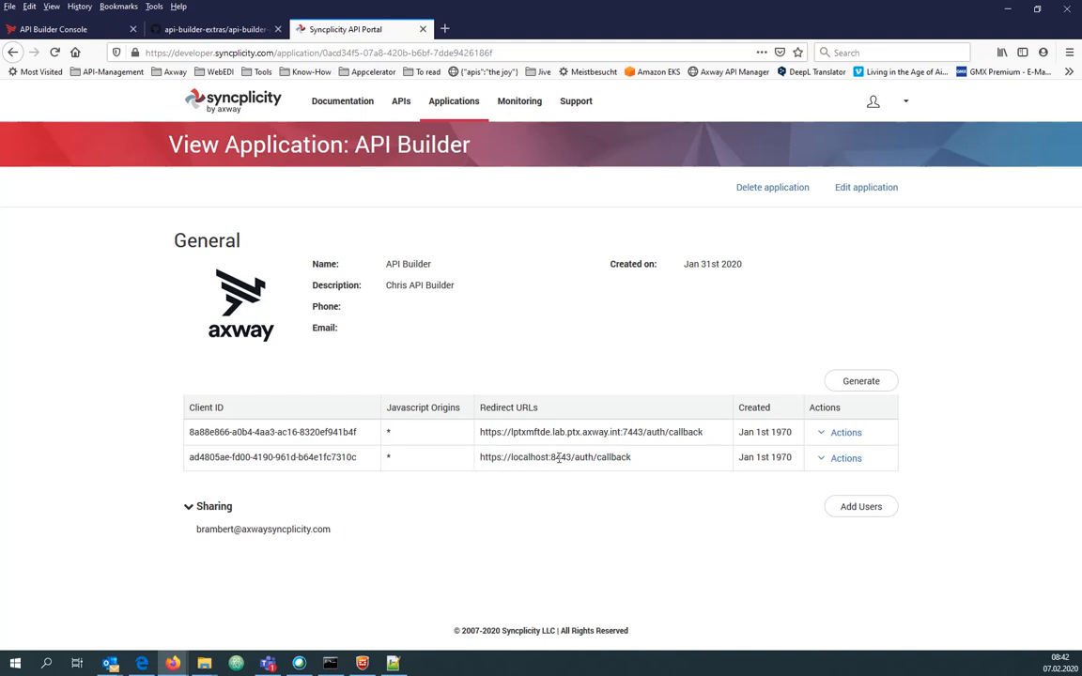
{"action": "double_click", "coordinate": [559, 457]}
{"action": "left_click_drag", "start_coordinate": [631, 457], "coordinate": [571, 457]}
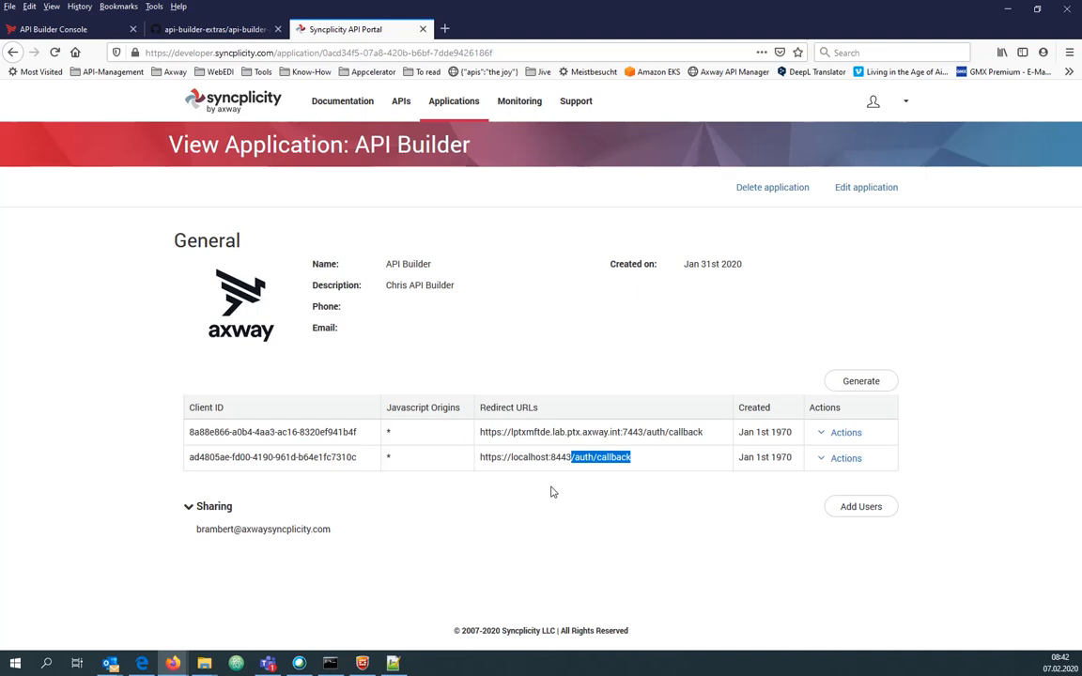
Return to the API Builder console and show the Plugins page.
{"action": "left_click", "coordinate": [76, 32]}
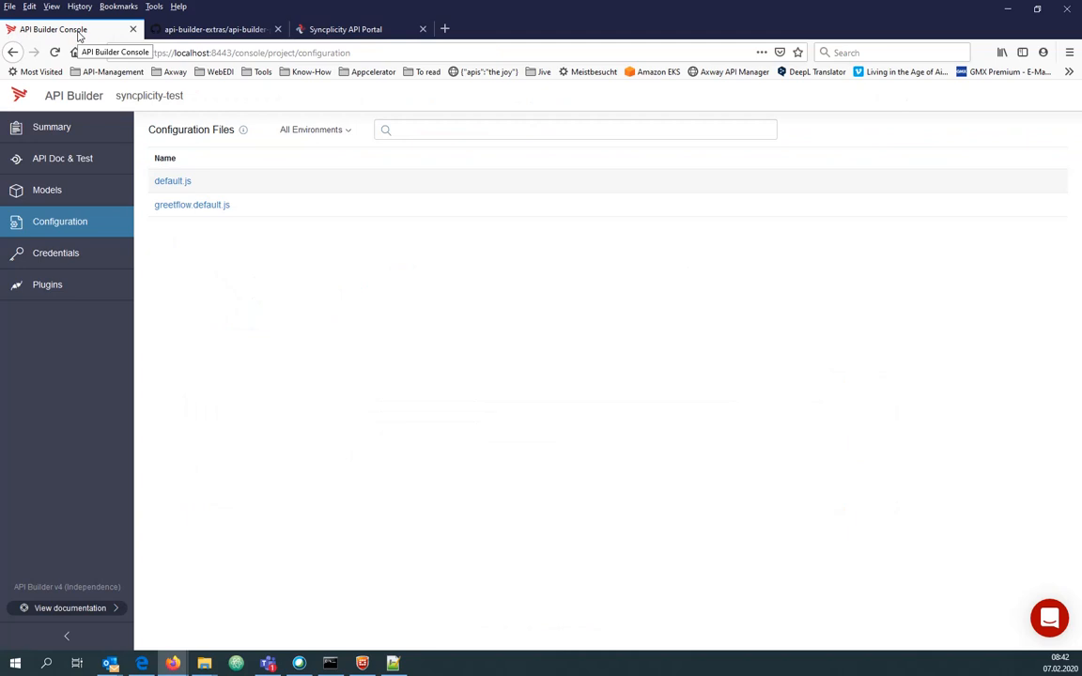
{"action": "left_click", "coordinate": [62, 296]}
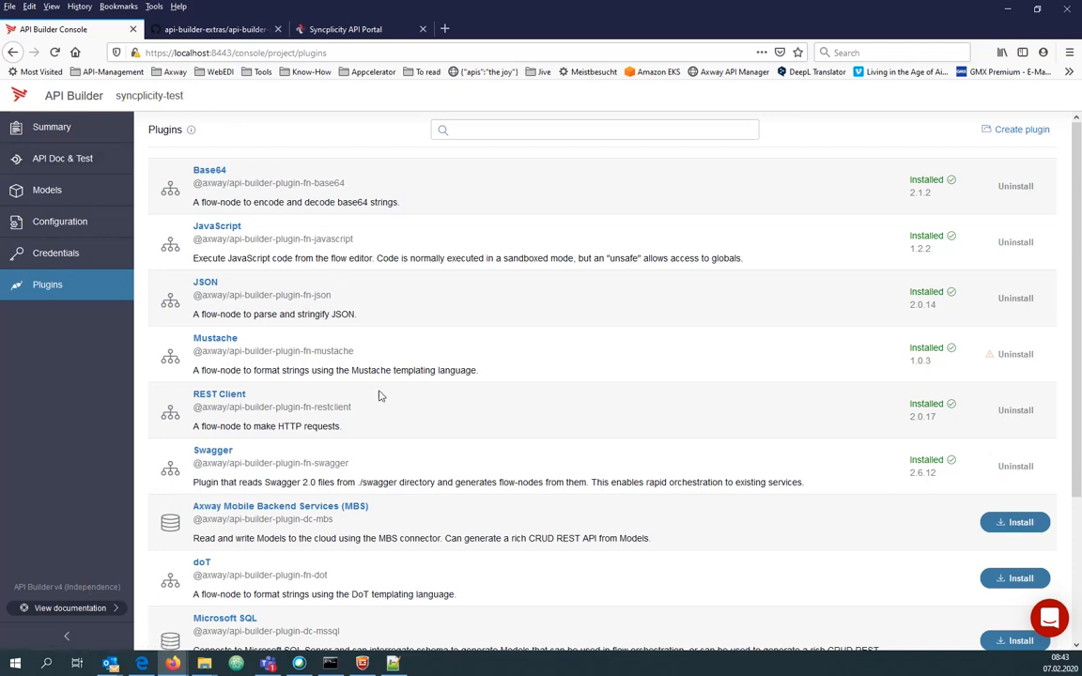
On GitHub, open api-builder-extras/api-builder-plugin-fc-syncplicity and select its npm install command.
{"action": "left_click", "coordinate": [216, 31]}
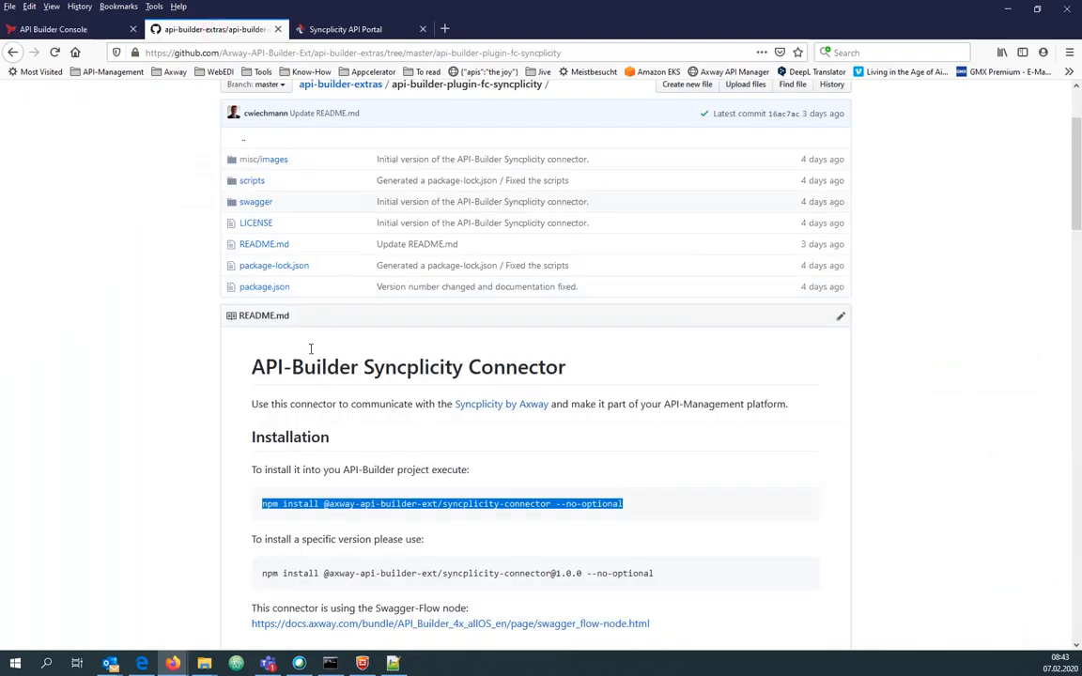
{"action": "scroll", "coordinate": [202, 268], "scroll_direction": "up", "scroll_amount": 3}
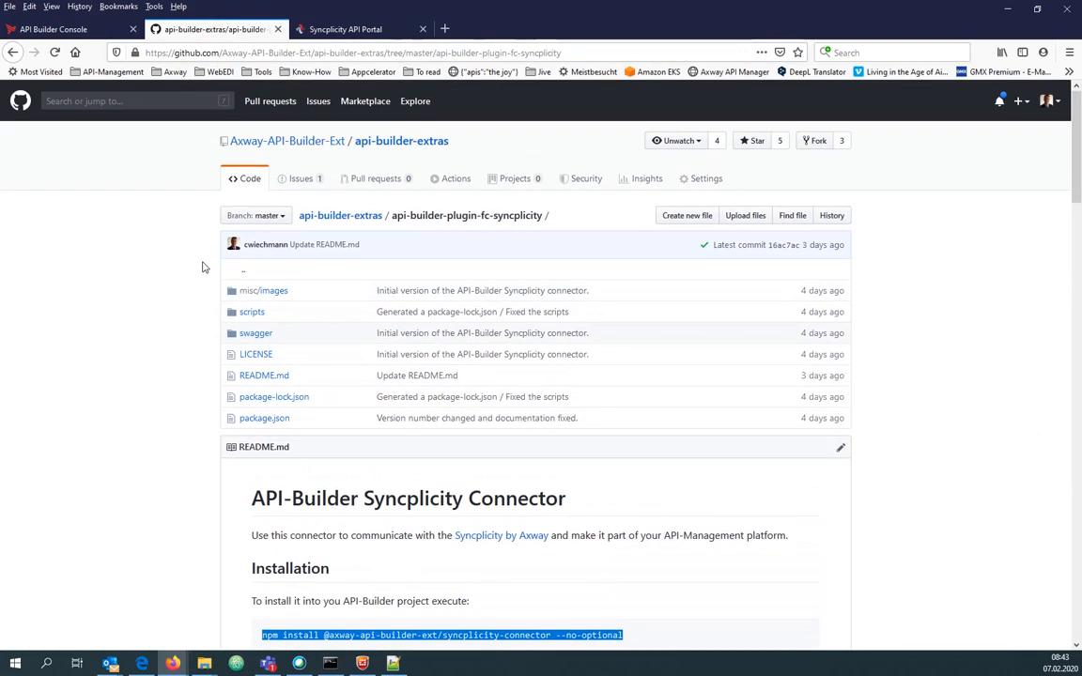
{"action": "left_click", "coordinate": [383, 147]}
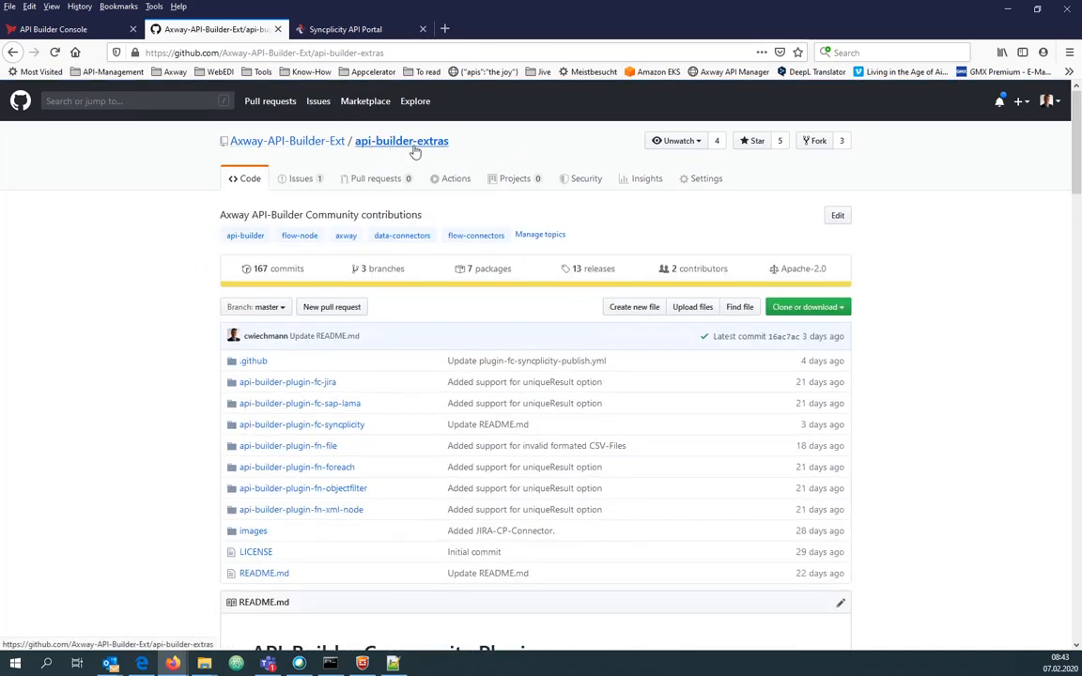
{"action": "left_click", "coordinate": [326, 427]}
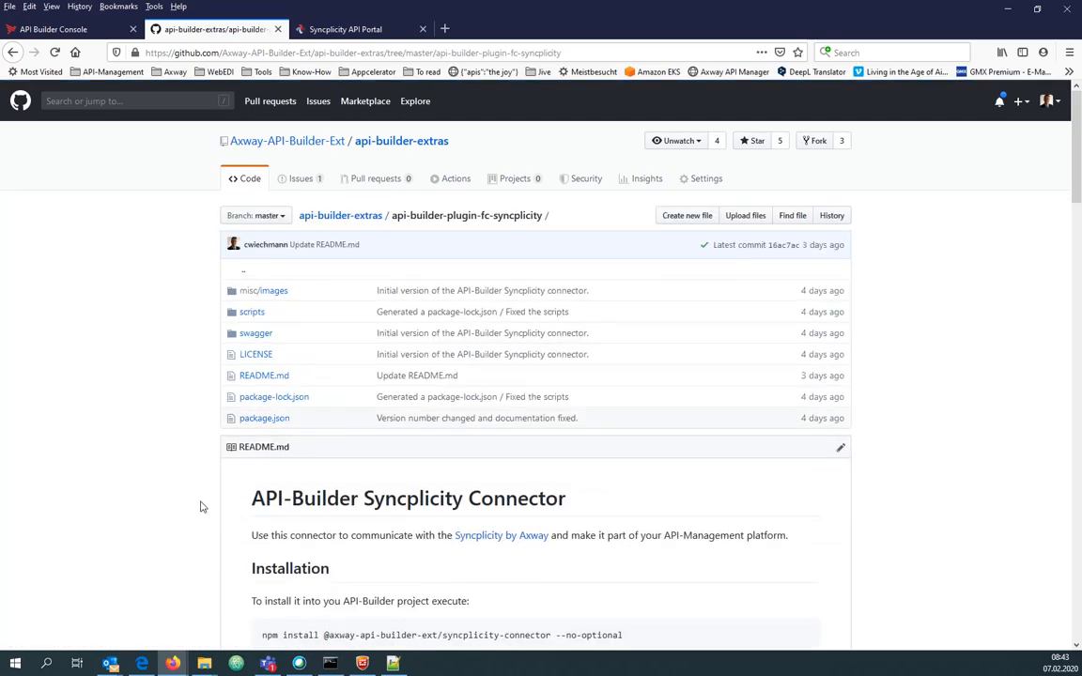
{"action": "scroll", "coordinate": [200, 507], "scroll_direction": "down", "scroll_amount": 3}
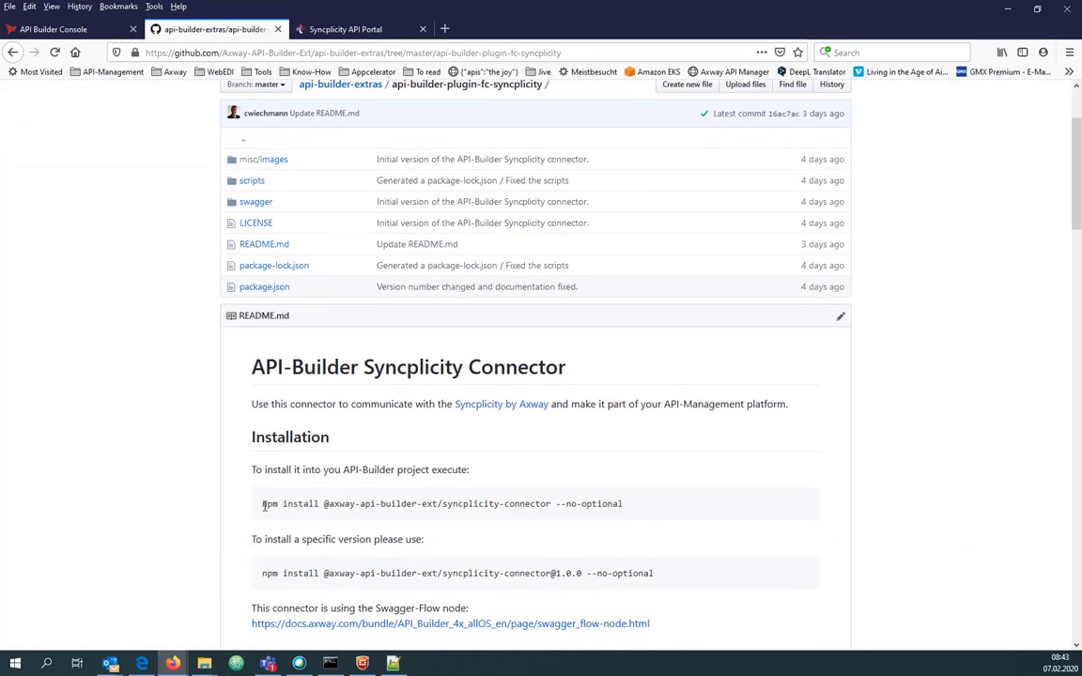
{"action": "left_click_drag", "start_coordinate": [264, 504], "coordinate": [623, 505]}
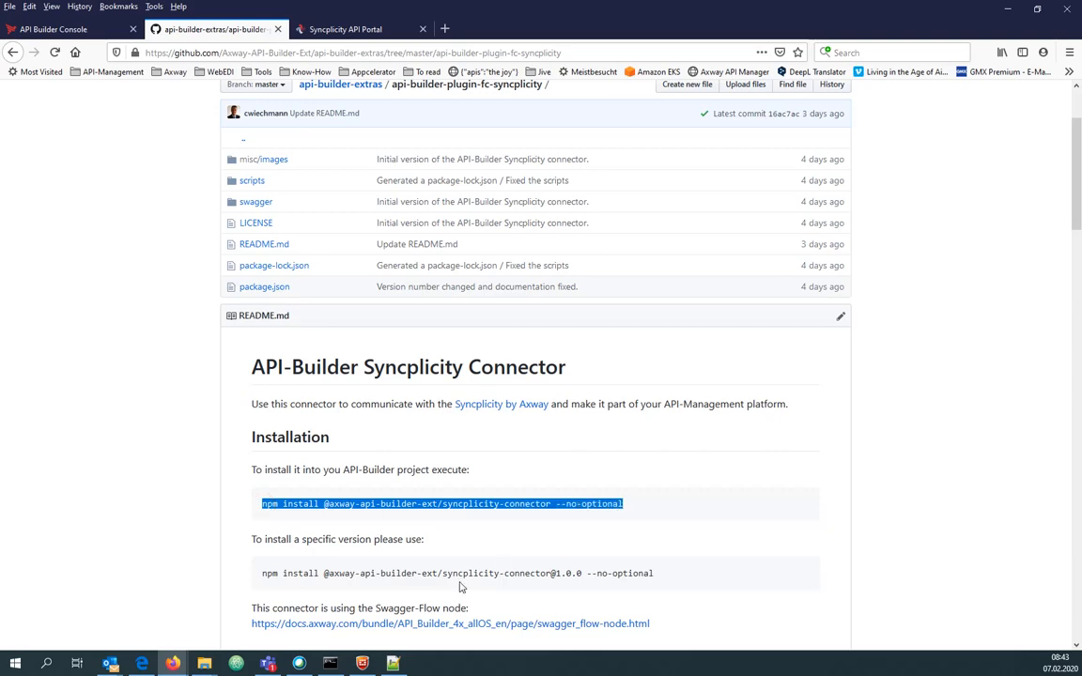
{"action": "left_click", "coordinate": [330, 663]}
Stop the server, install the Syncplicity connector via the pasted npm command, and run npm start.
{"action": "key", "text": "ctrl+c"}
{"action": "key", "text": "ctrl+c"}
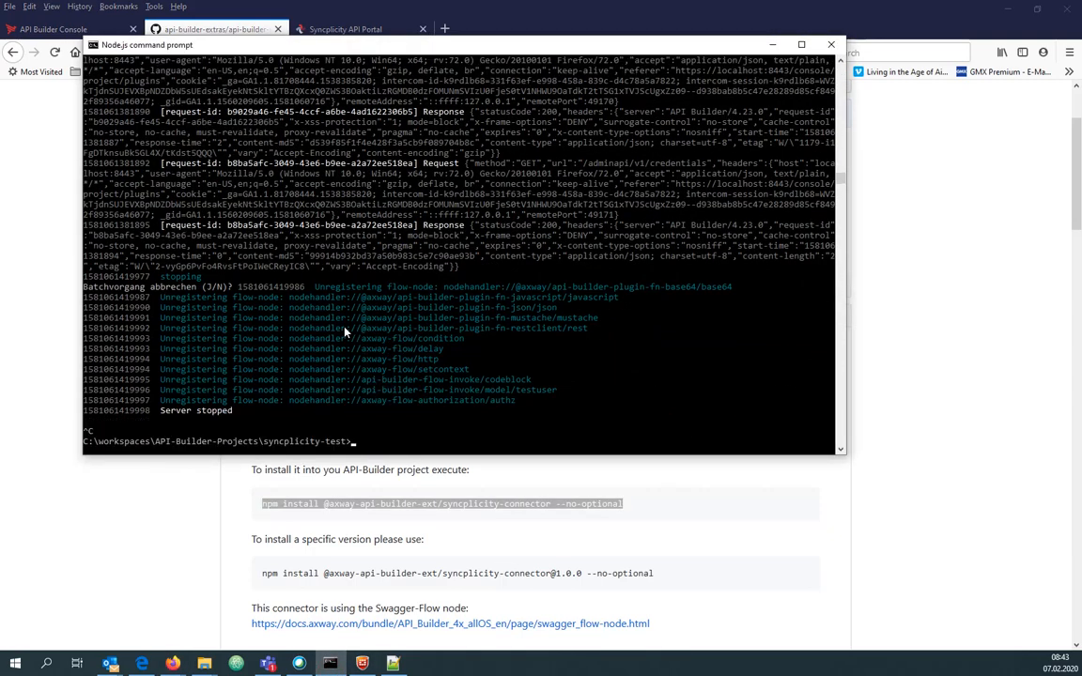
{"action": "key", "text": "ctrl+v"}
{"action": "key", "text": "Return"}
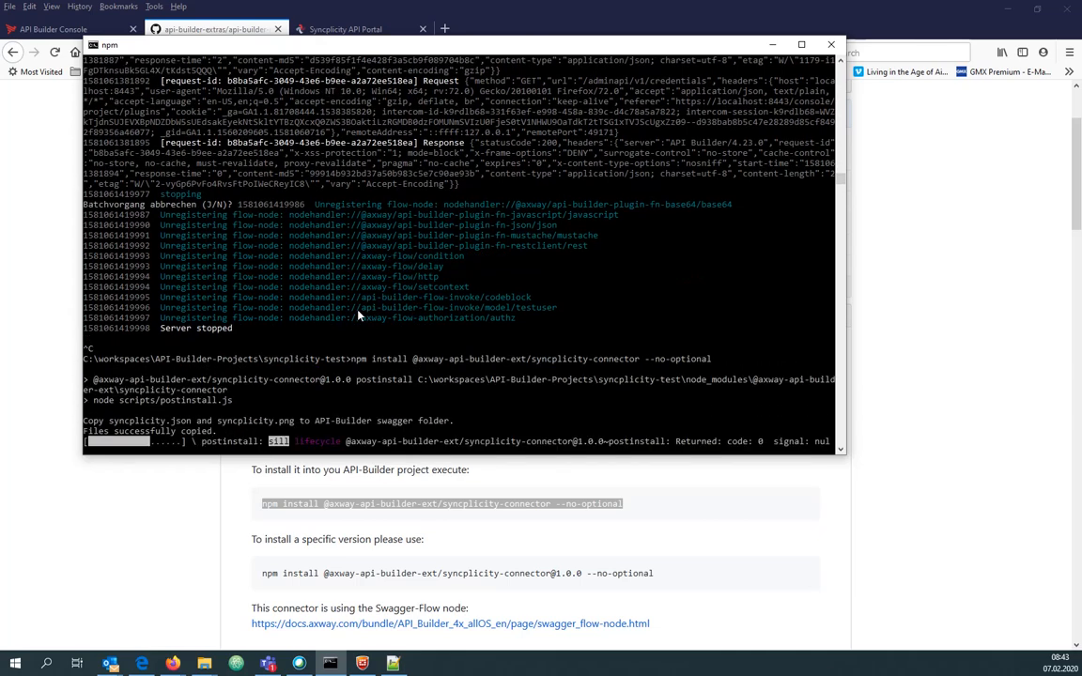
{"action": "type", "text": "npm start"}
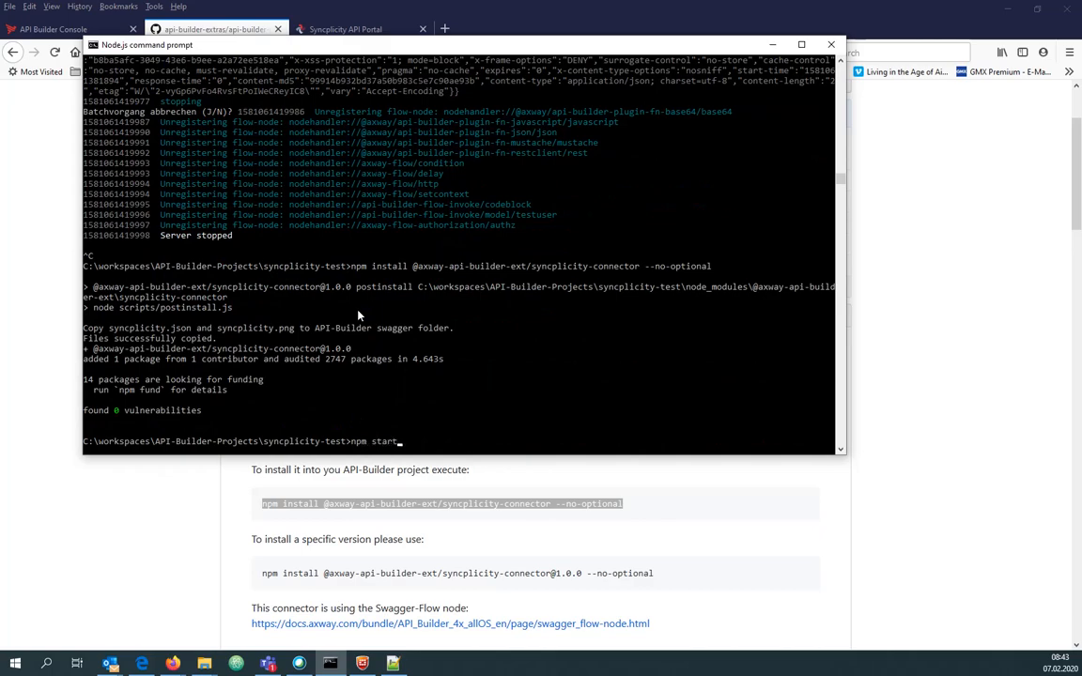
{"action": "key", "text": "Return"}
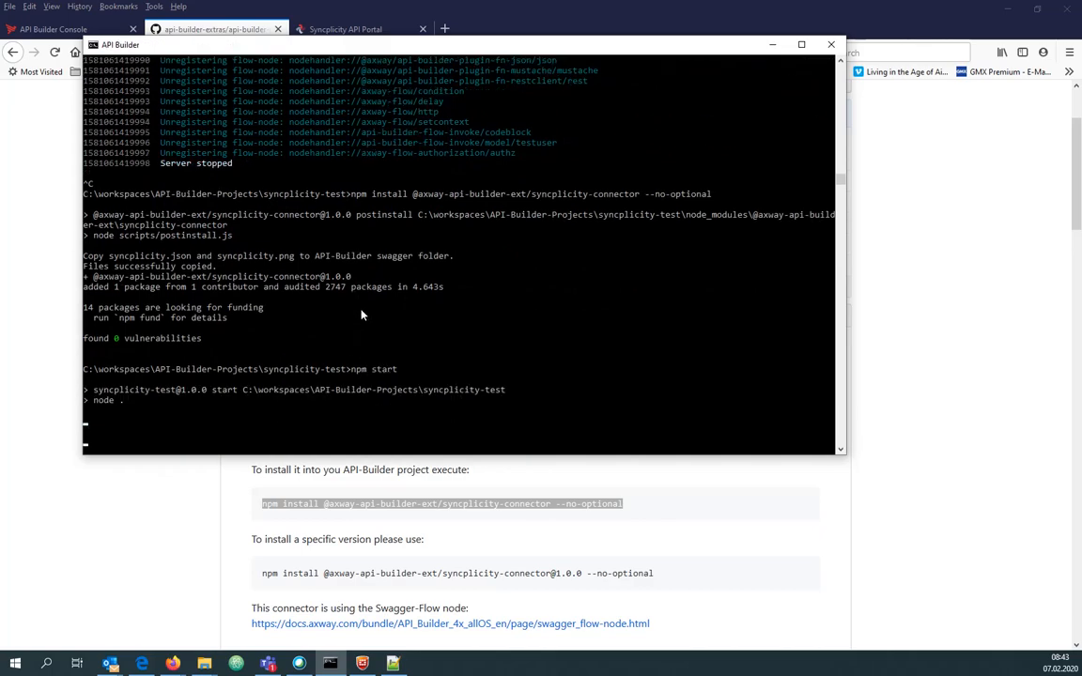
{"action": "left_click", "coordinate": [53, 29]}
Reload plugins, check the Syncplicity OAuth 2.0 credential card, then list the configuration files.
{"action": "left_click", "coordinate": [54, 53]}
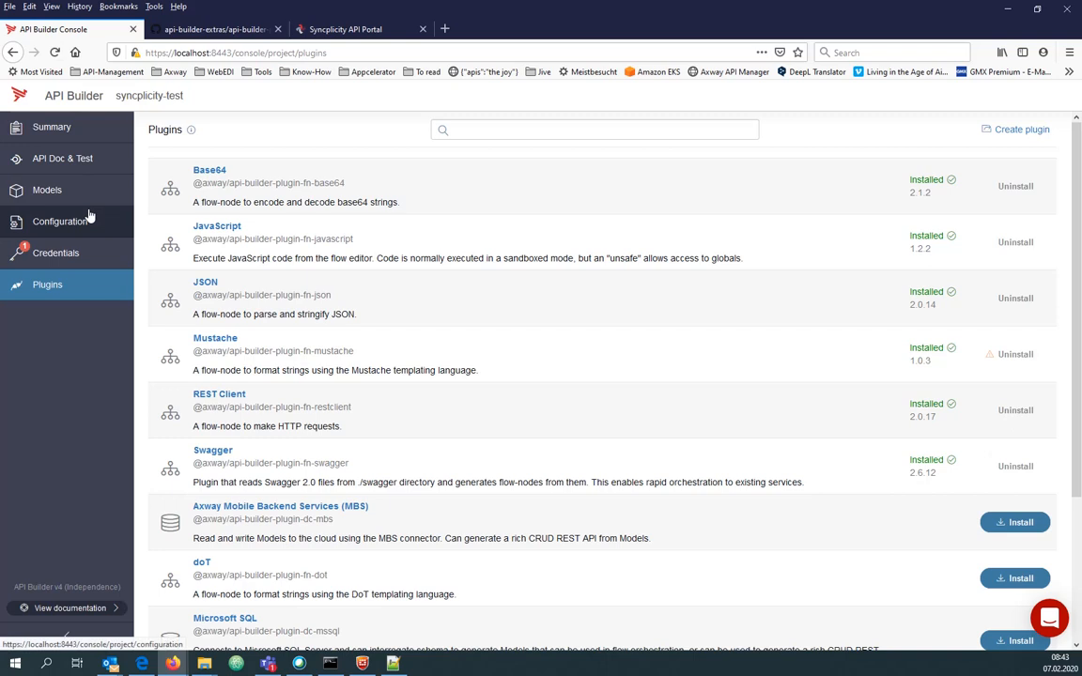
{"action": "left_click", "coordinate": [70, 263]}
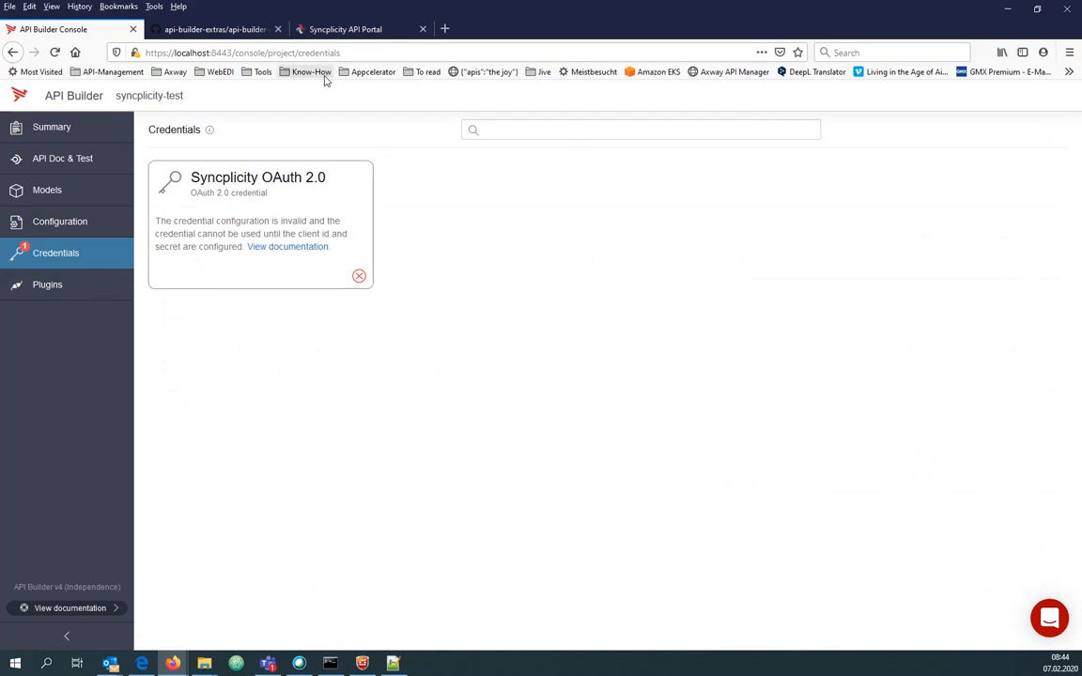
{"action": "left_click", "coordinate": [71, 225]}
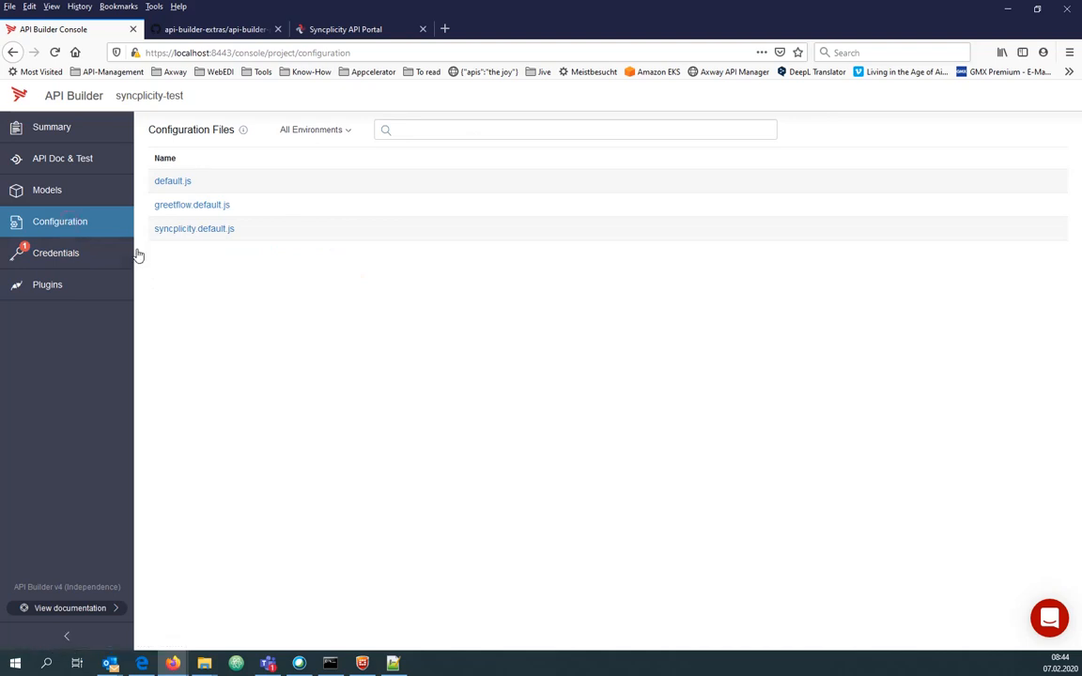
Replace the null client_id and client_secret in syncplicity.default.js with the real credentials.
{"action": "left_click", "coordinate": [187, 236]}
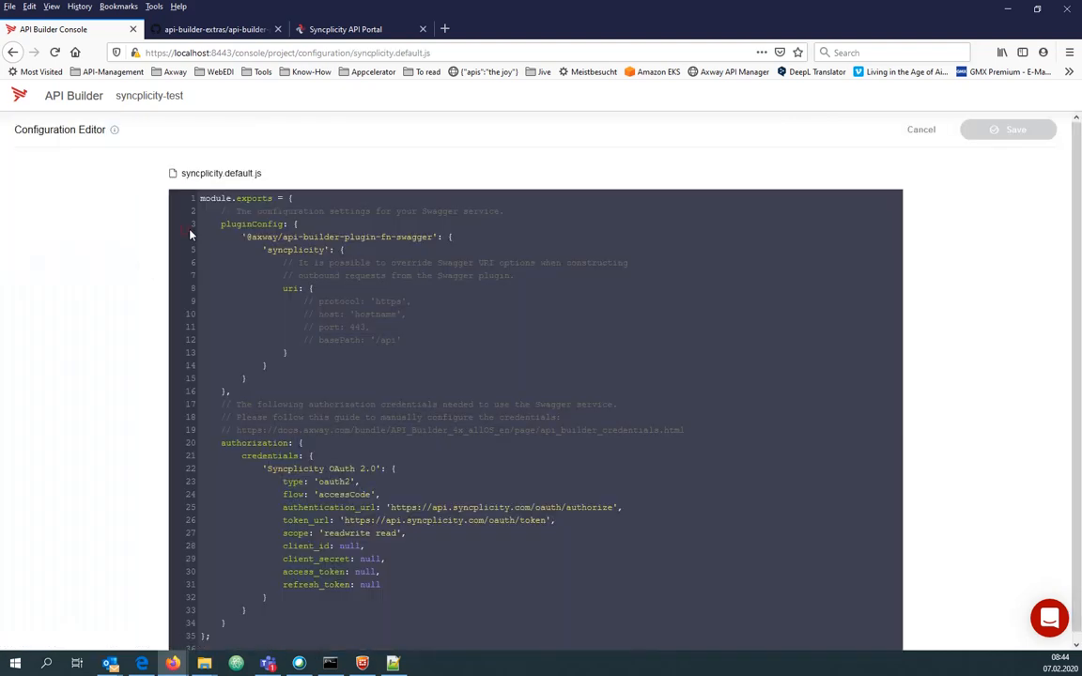
{"action": "left_click_drag", "start_coordinate": [402, 584], "coordinate": [400, 521]}
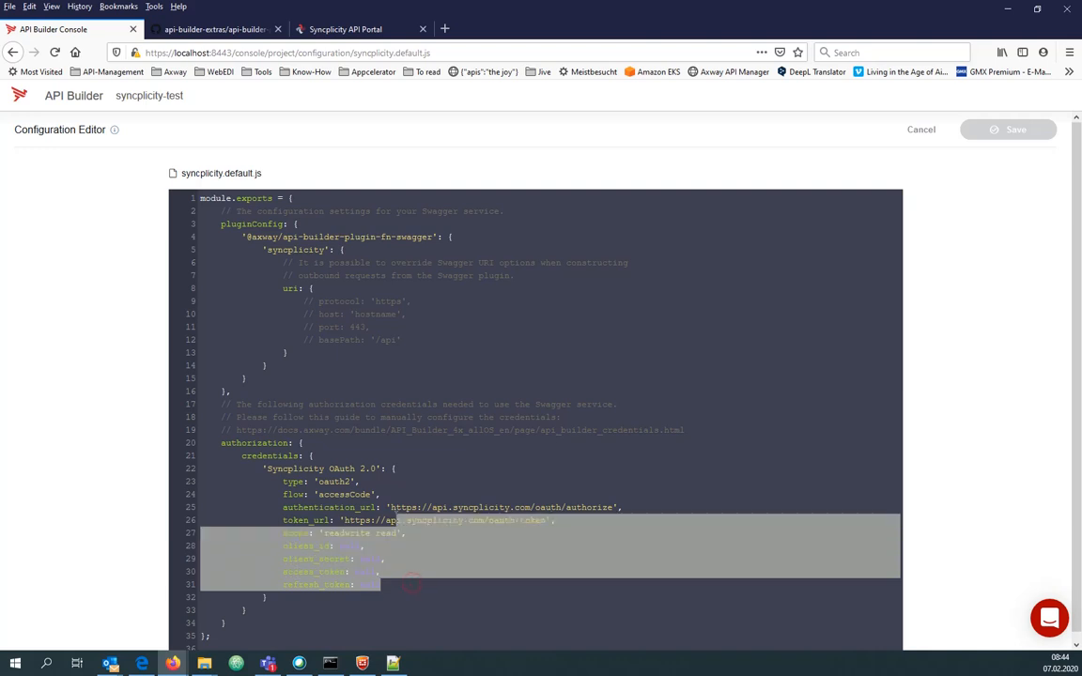
{"action": "left_click", "coordinate": [318, 535]}
{"action": "double_click", "coordinate": [344, 546]}
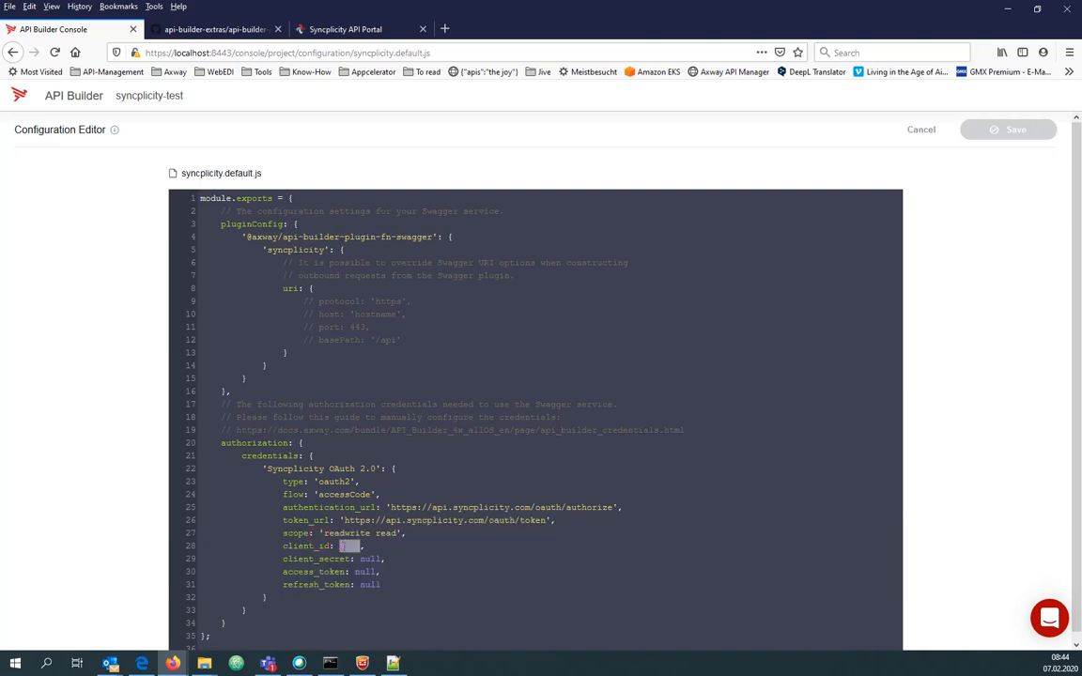
{"action": "double_click", "coordinate": [370, 558]}
{"action": "key", "text": "alt+Tab"}
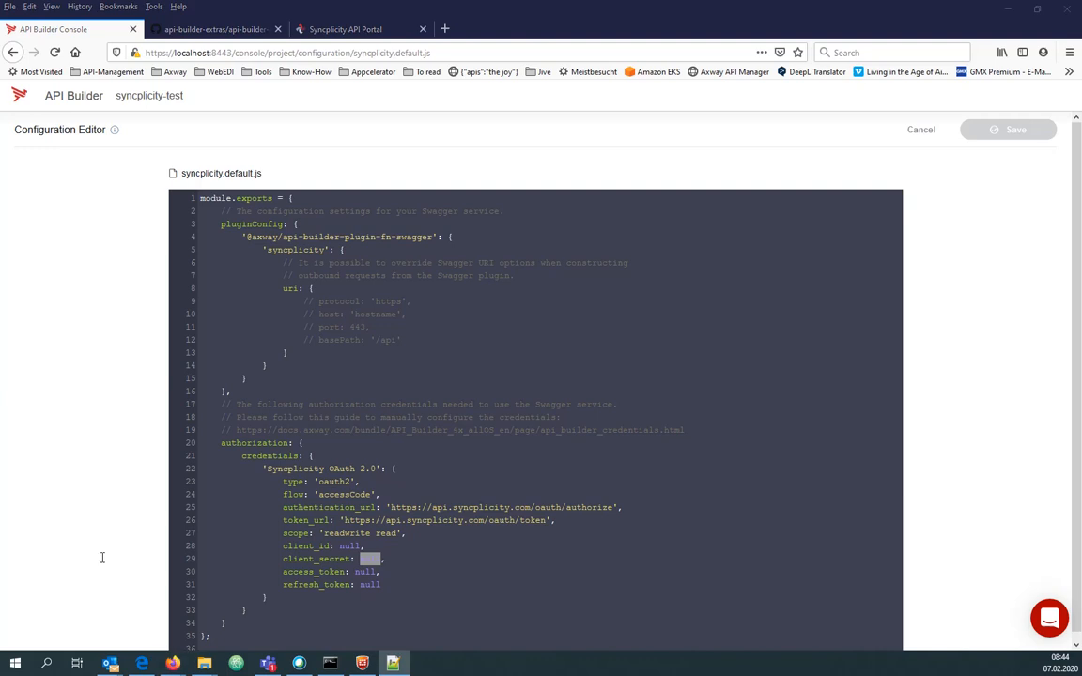
{"action": "left_click", "coordinate": [405, 560]}
{"action": "key", "text": "shift+Up"}
{"action": "key", "text": "shift+Home"}
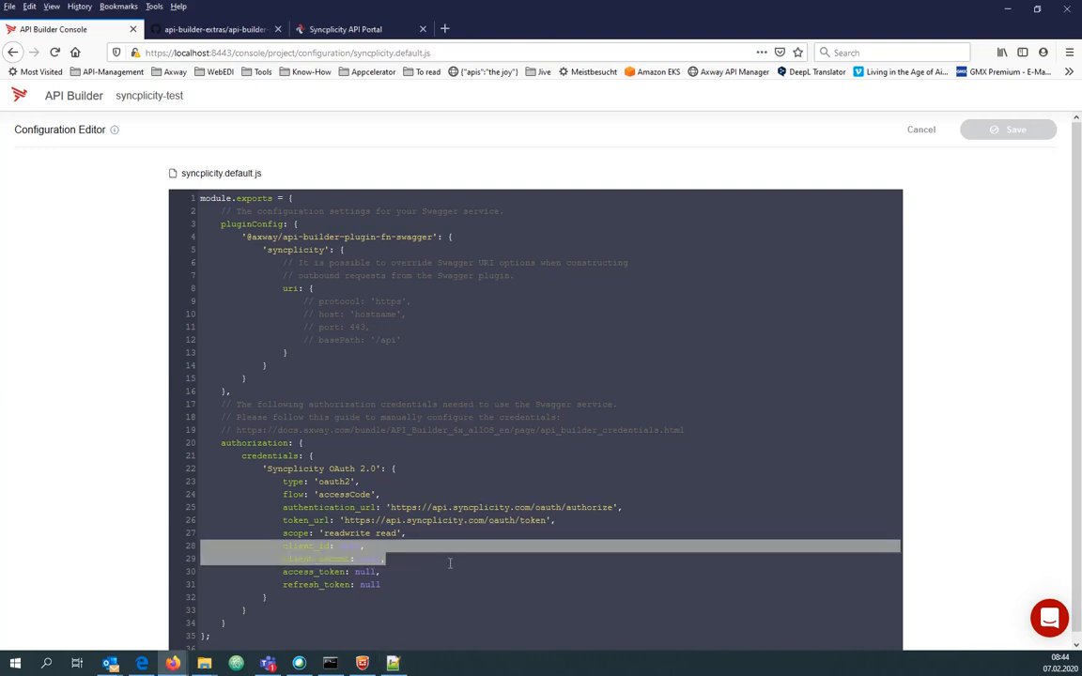
{"action": "key", "text": "ctrl+v"}
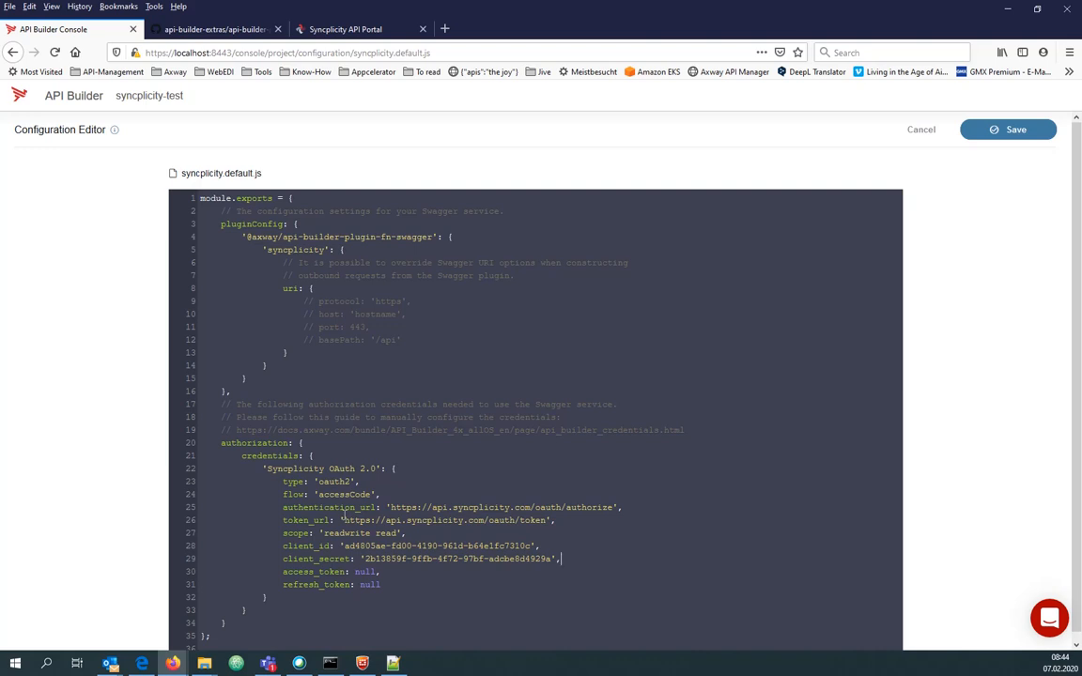
Add basic_auth: true after the flow setting, then save and restart the server.
{"action": "left_click", "coordinate": [395, 493]}
{"action": "key", "text": "Return"}
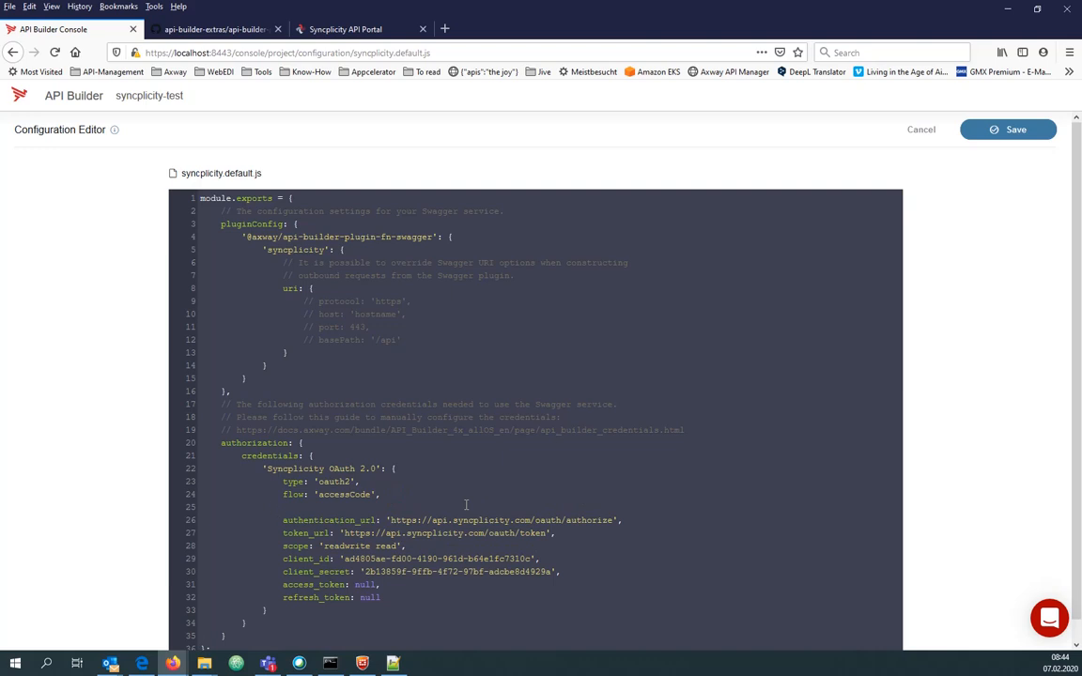
{"action": "type", "text": "ase"}
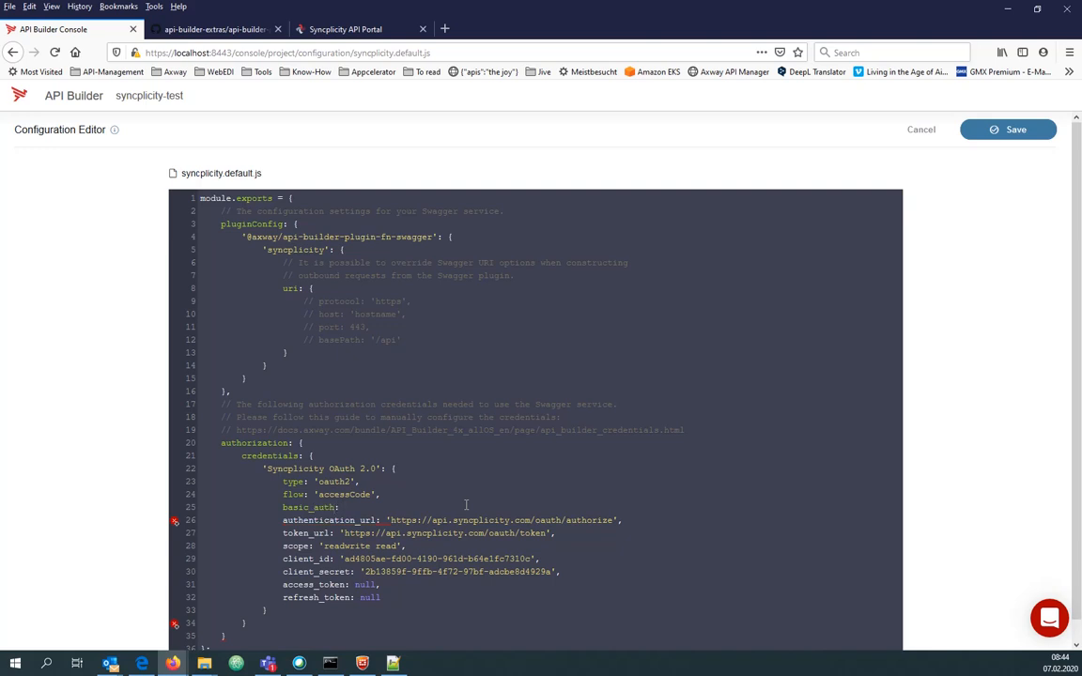
{"action": "type", "text": "ic_auth: true,"}
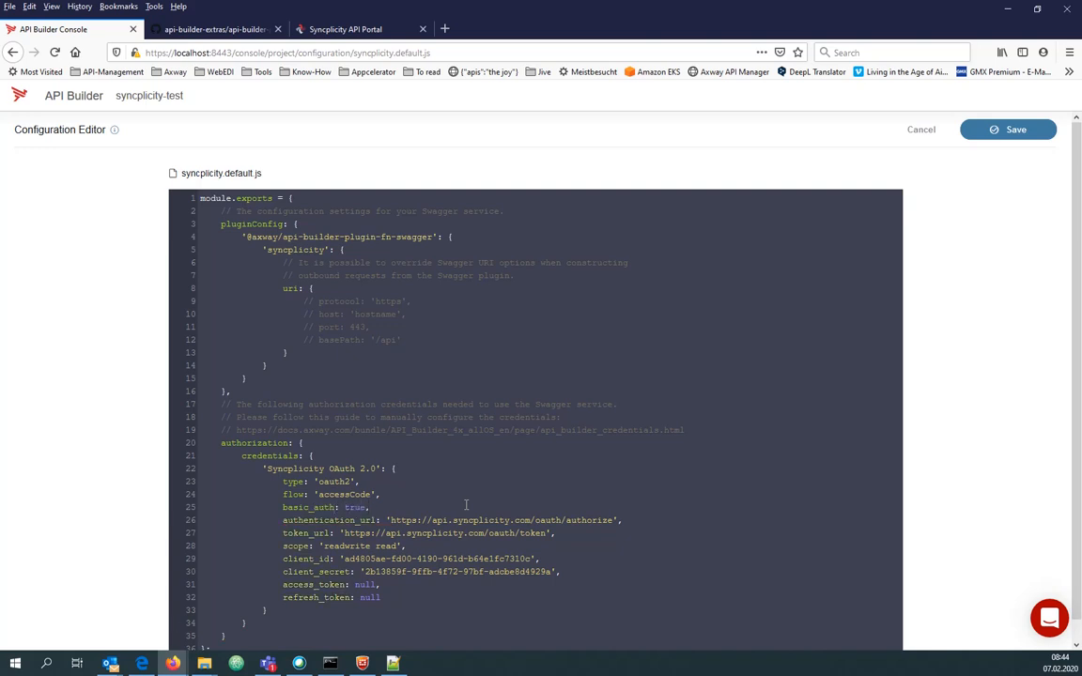
{"action": "left_click", "coordinate": [1009, 131]}
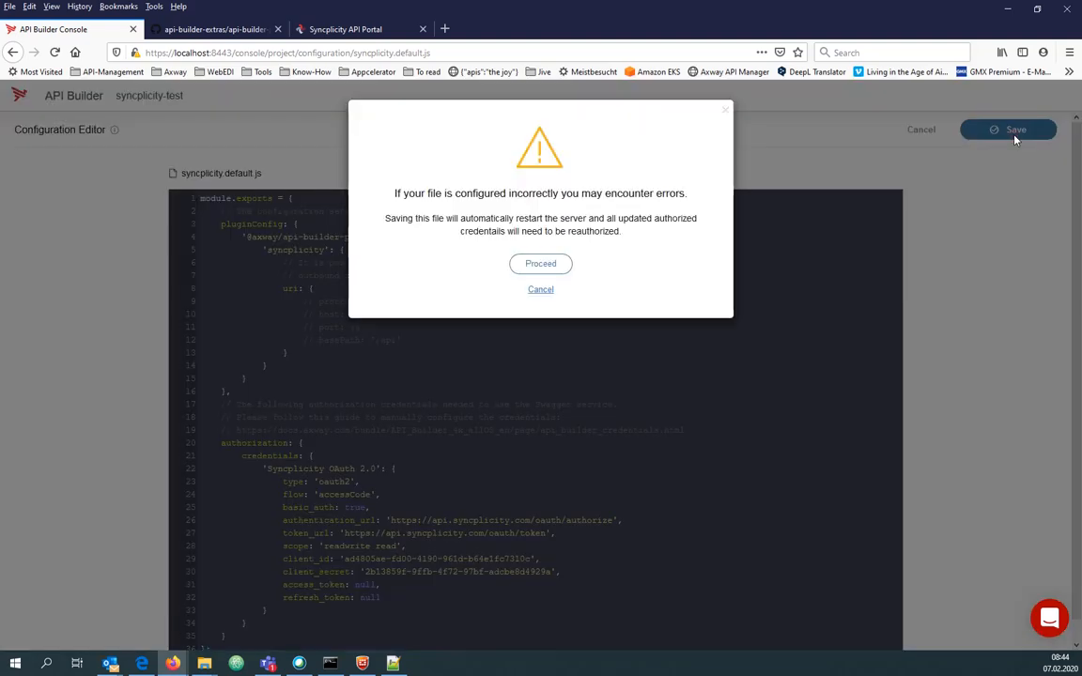
{"action": "left_click", "coordinate": [545, 264]}
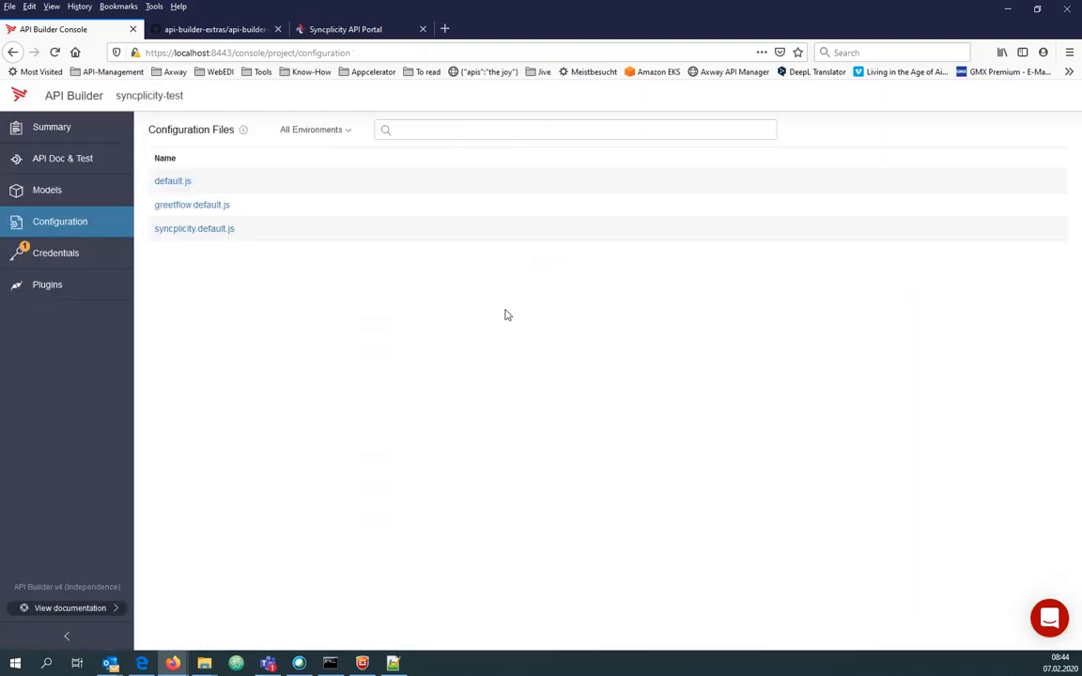
Authorize the Syncplicity OAuth 2.0 credential by granting API Builder access in the Syncplicity popup.
{"action": "left_click", "coordinate": [22, 253]}
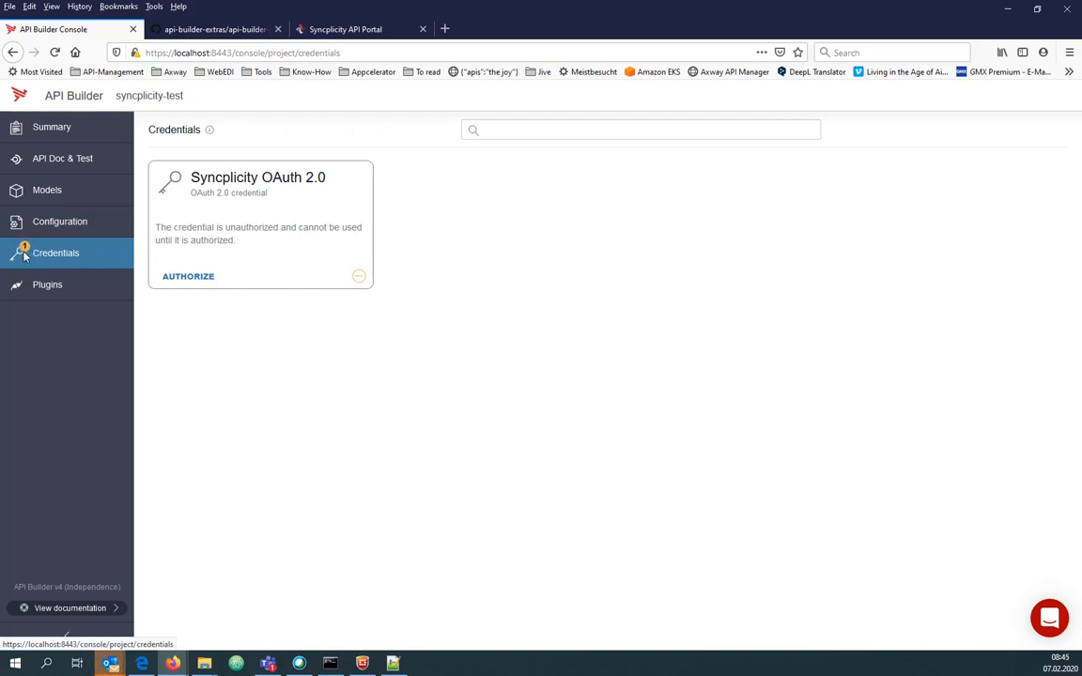
{"action": "left_click", "coordinate": [178, 278]}
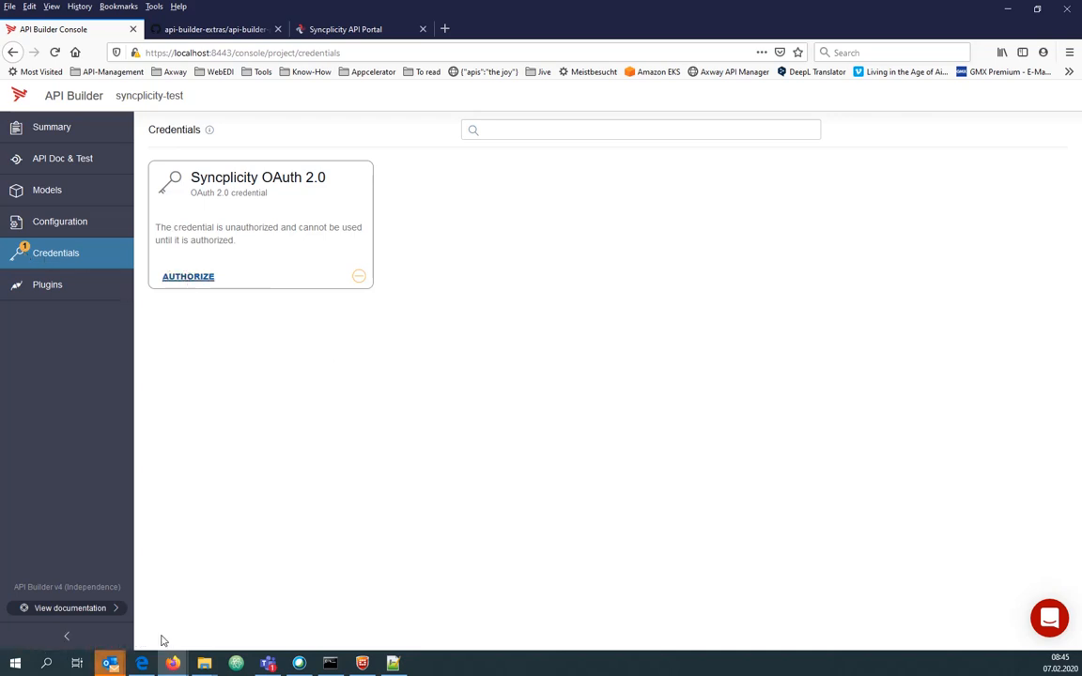
{"action": "mouse_move", "coordinate": [173, 663]}
{"action": "left_click", "coordinate": [298, 609]}
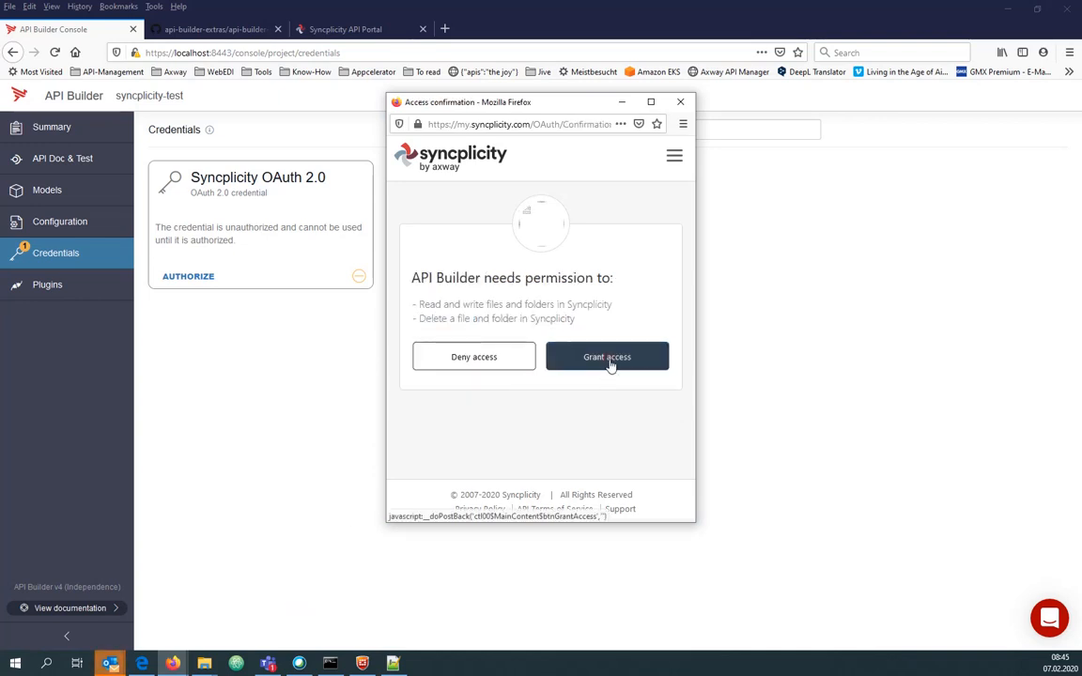
{"action": "left_click", "coordinate": [609, 363]}
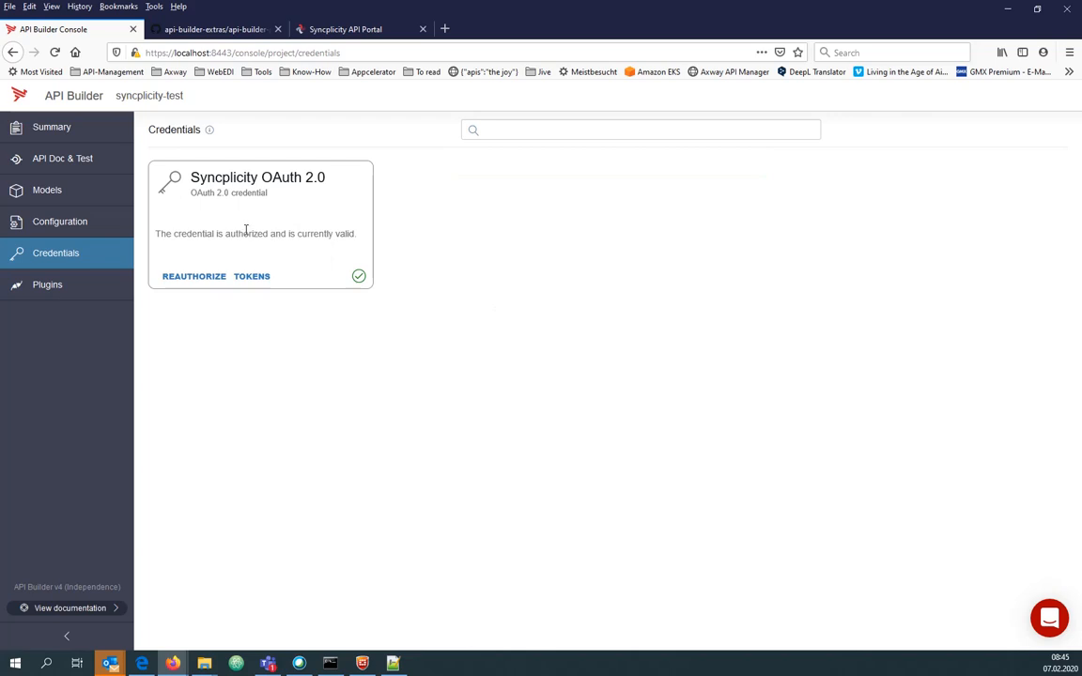
Copy a token from the Syncplicity credential's TOKENS options and return to the API endpoints list.
{"action": "left_click", "coordinate": [252, 278]}
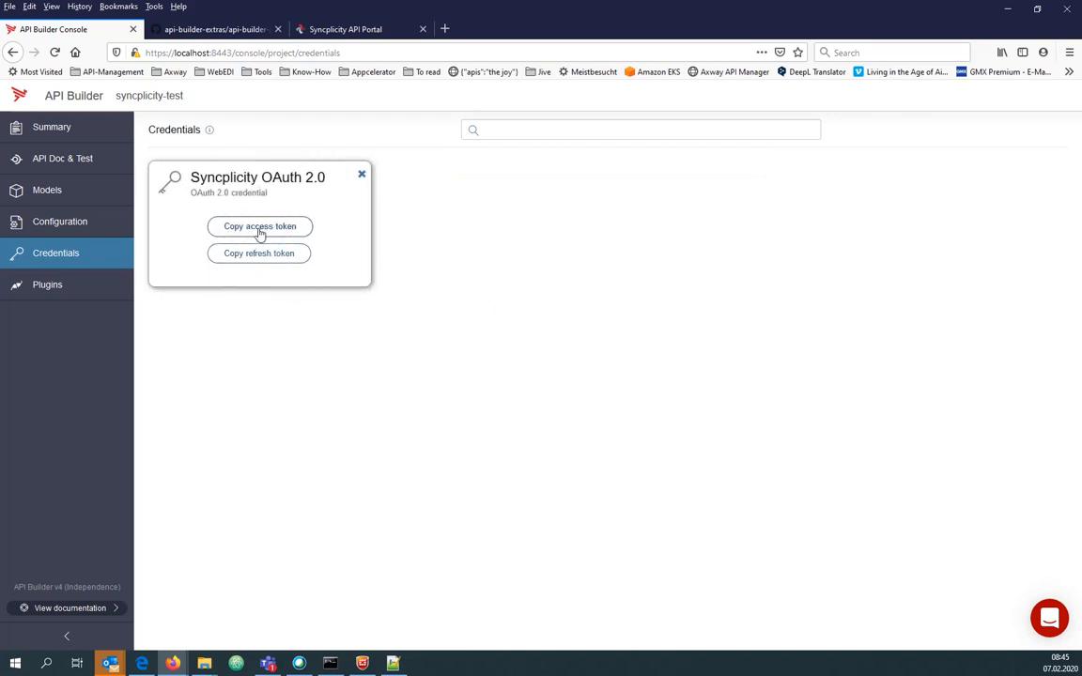
{"action": "left_click", "coordinate": [283, 255]}
{"action": "left_click", "coordinate": [83, 164]}
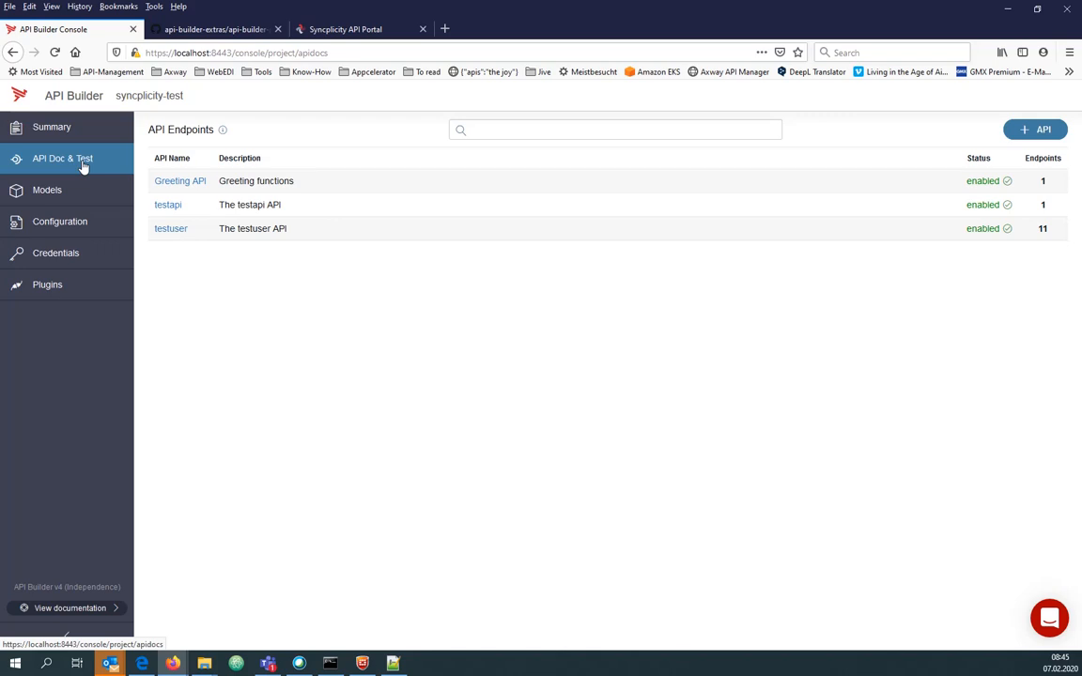
In the Greet flow, add a Syncplicity Machines GET node using the OAuth 2.0 credential, wired from Start.
{"action": "left_click", "coordinate": [182, 184]}
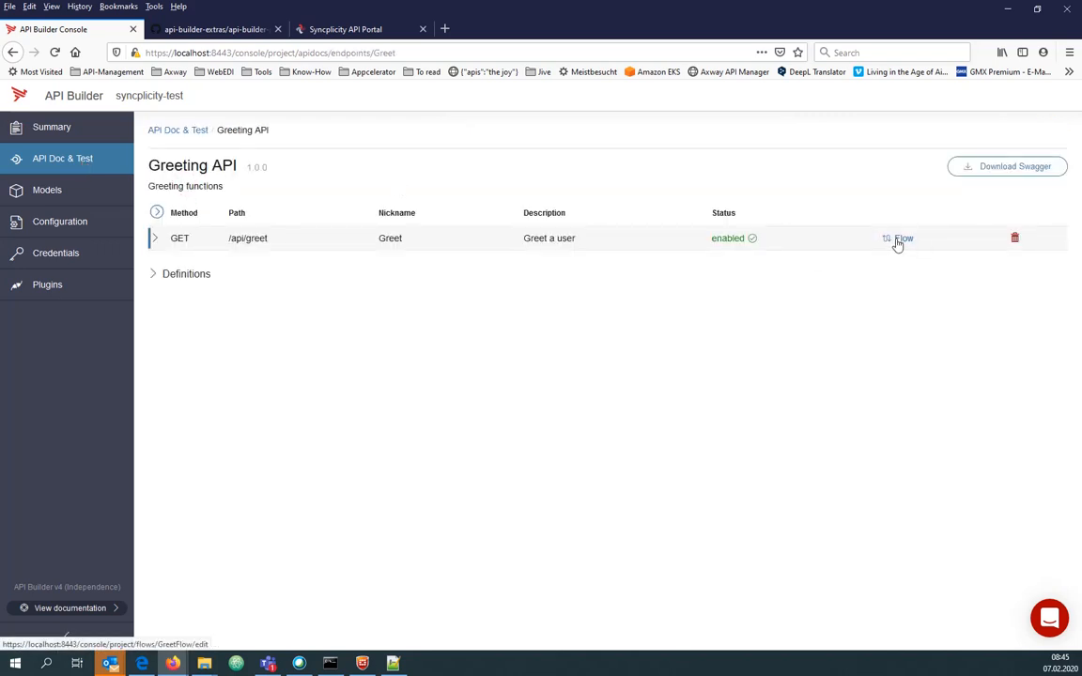
{"action": "left_click", "coordinate": [900, 239]}
{"action": "left_click_drag", "start_coordinate": [23, 300], "coordinate": [601, 374]}
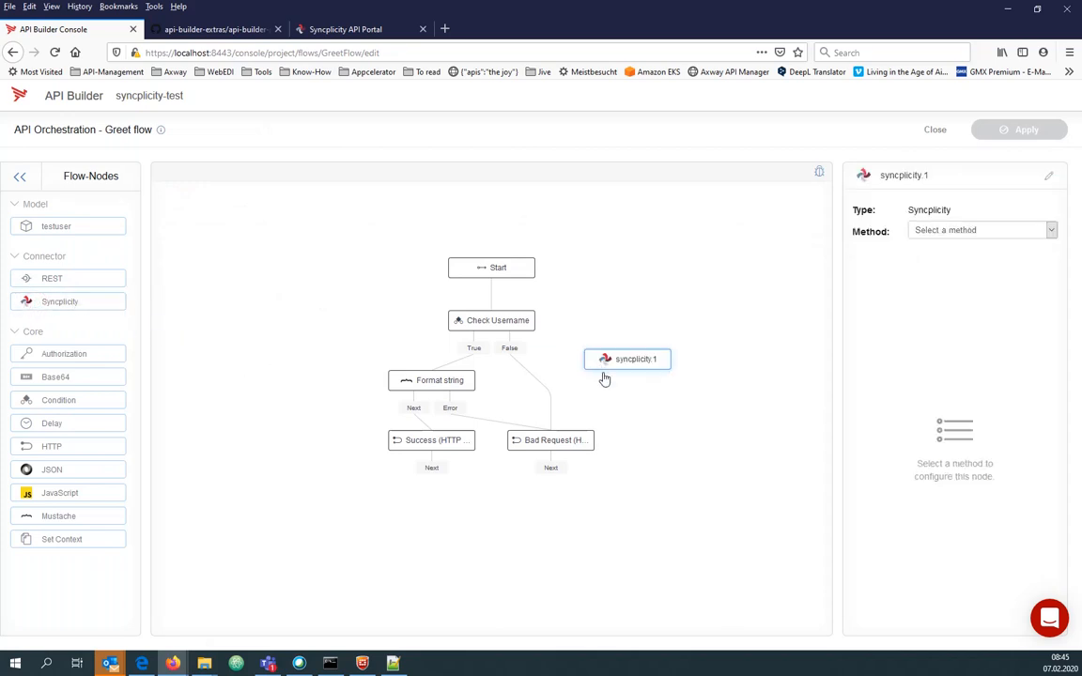
{"action": "left_click", "coordinate": [949, 235]}
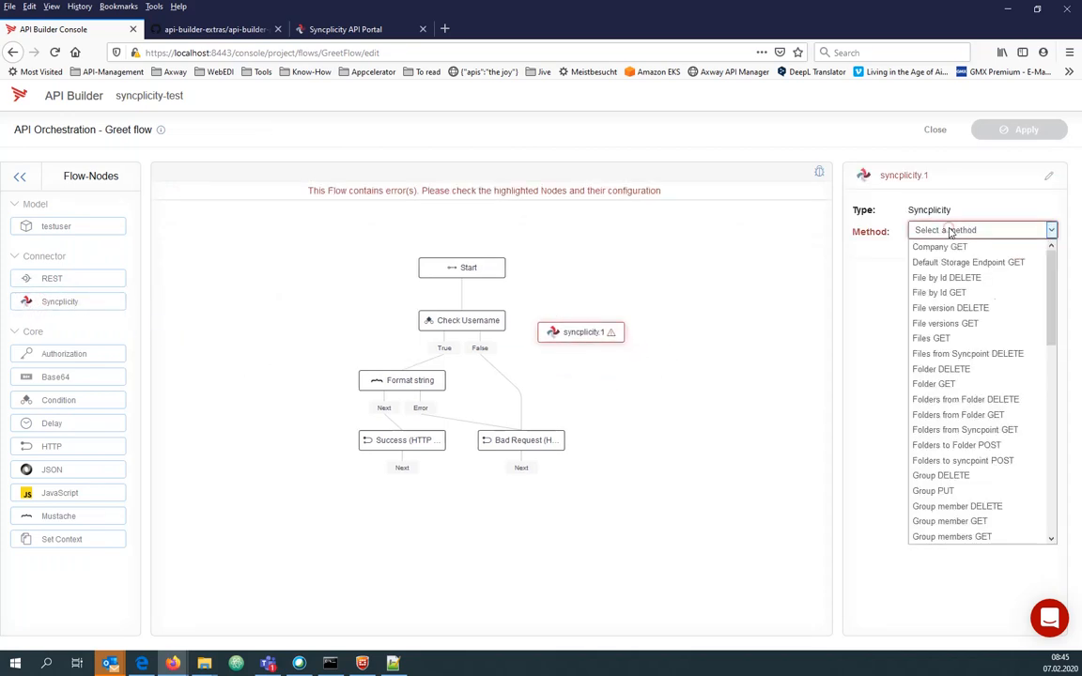
{"action": "left_click_drag", "start_coordinate": [1052, 301], "coordinate": [1053, 413]}
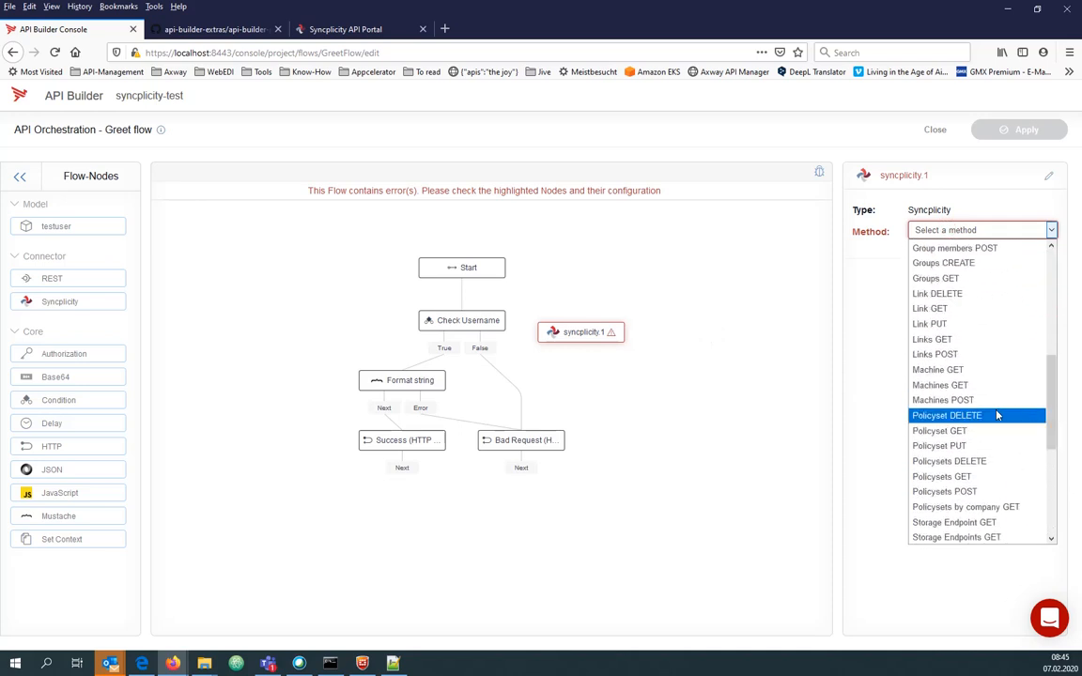
{"action": "left_click", "coordinate": [963, 384]}
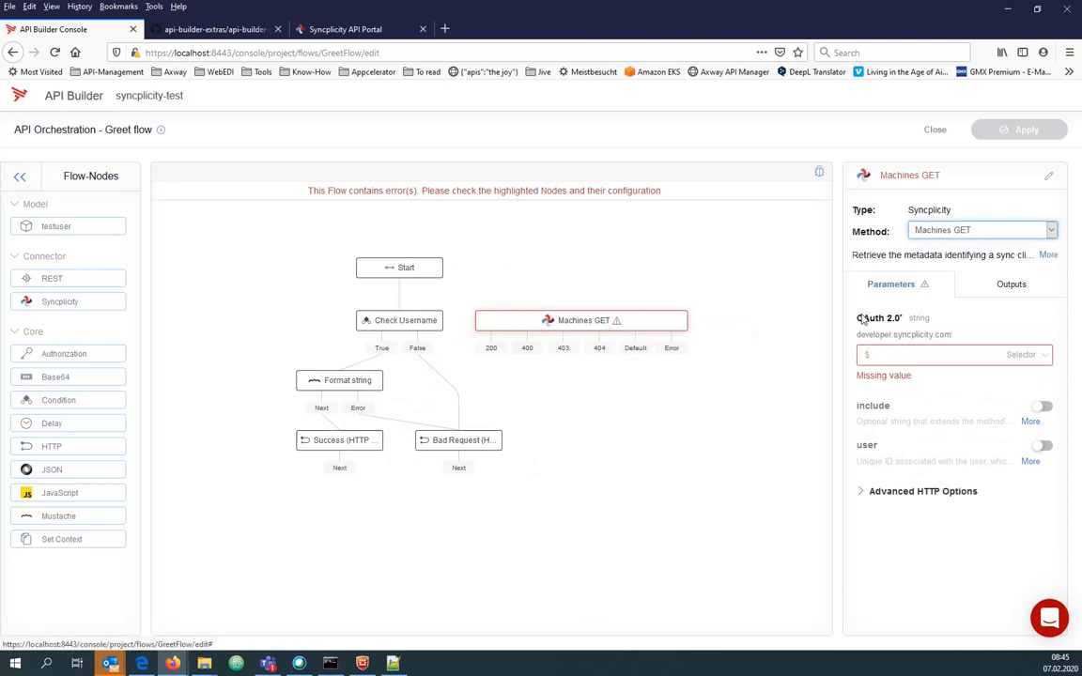
{"action": "left_click", "coordinate": [1038, 358]}
{"action": "left_click", "coordinate": [1010, 382]}
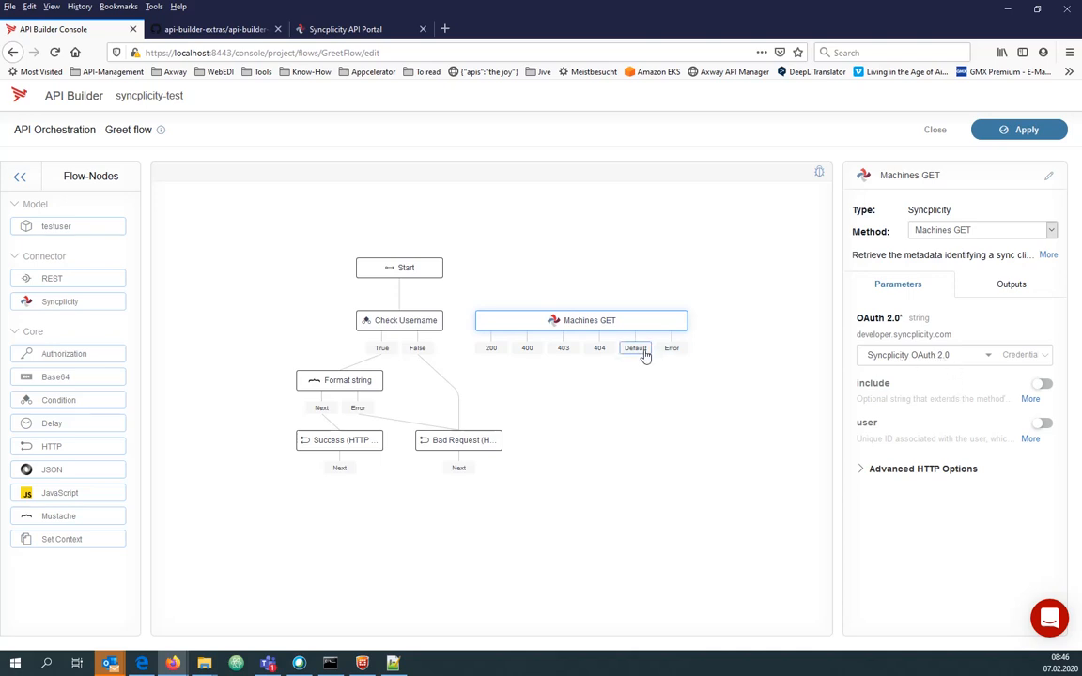
{"action": "left_click_drag", "start_coordinate": [396, 280], "coordinate": [563, 324]}
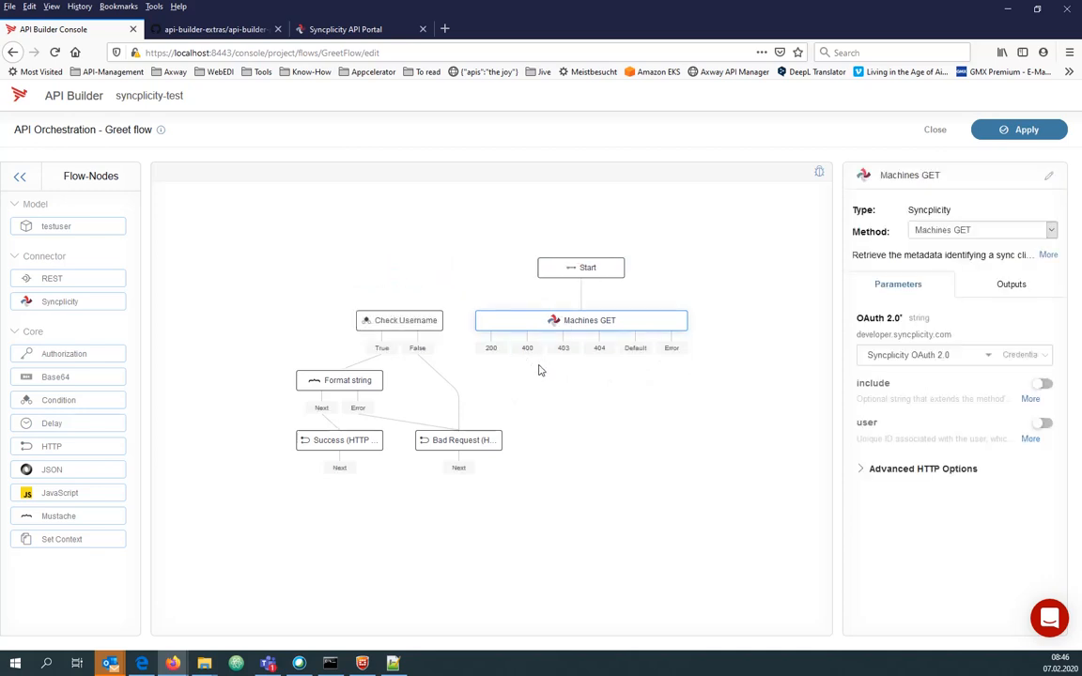
Select the 200 output's $.response value name and drop a Set Context node onto the flow.
{"action": "left_click", "coordinate": [490, 347]}
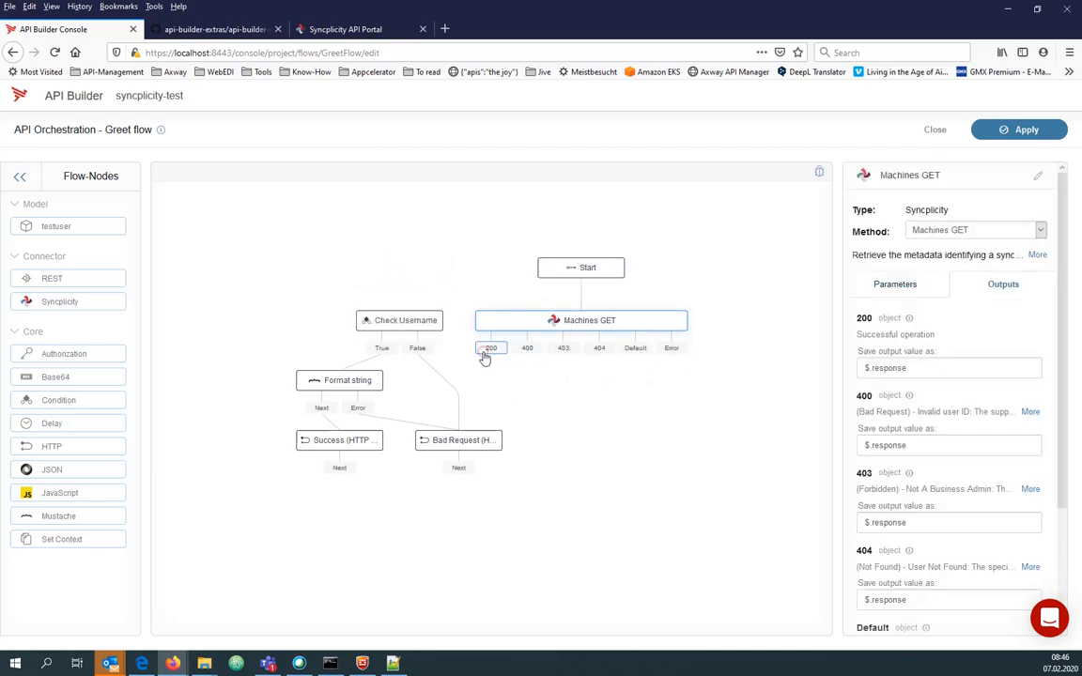
{"action": "triple_click", "coordinate": [916, 368]}
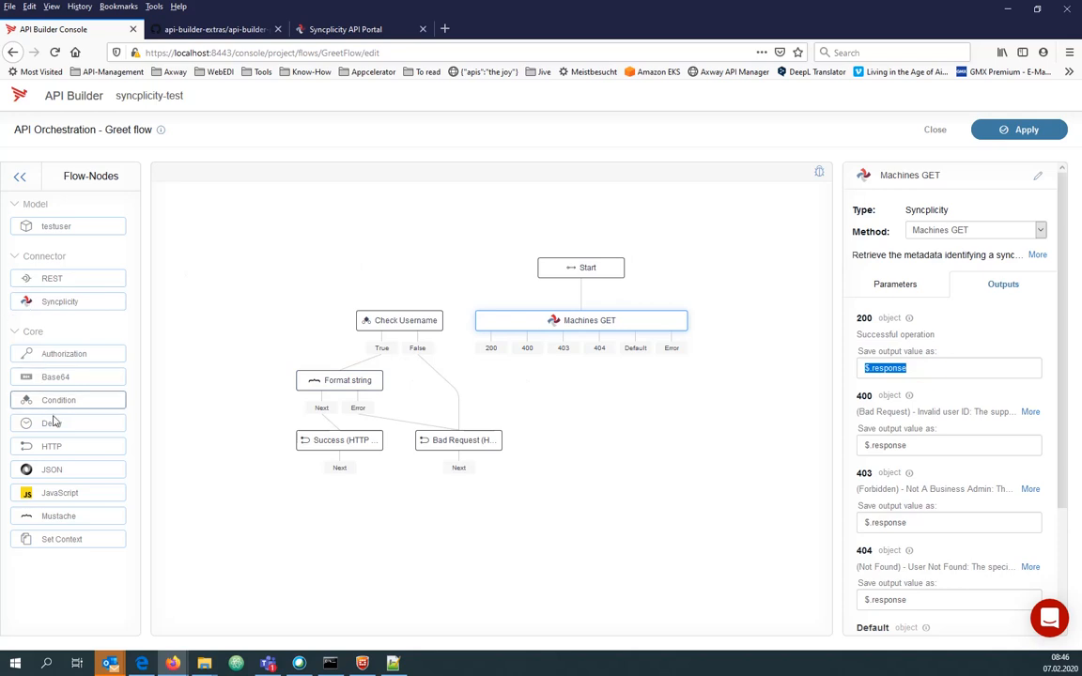
{"action": "left_click_drag", "start_coordinate": [53, 536], "coordinate": [690, 465]}
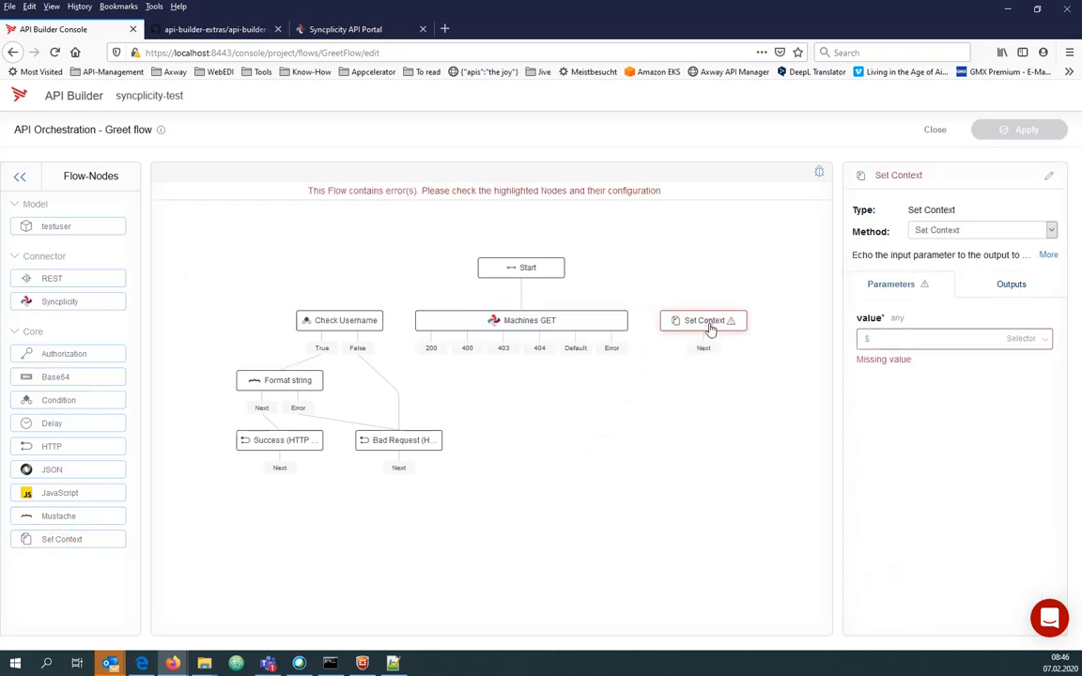
Replace Set Context with a Set HTTP Response node wired to Machines GET's 200 output.
{"action": "key", "text": "Delete"}
{"action": "left_click", "coordinate": [531, 254]}
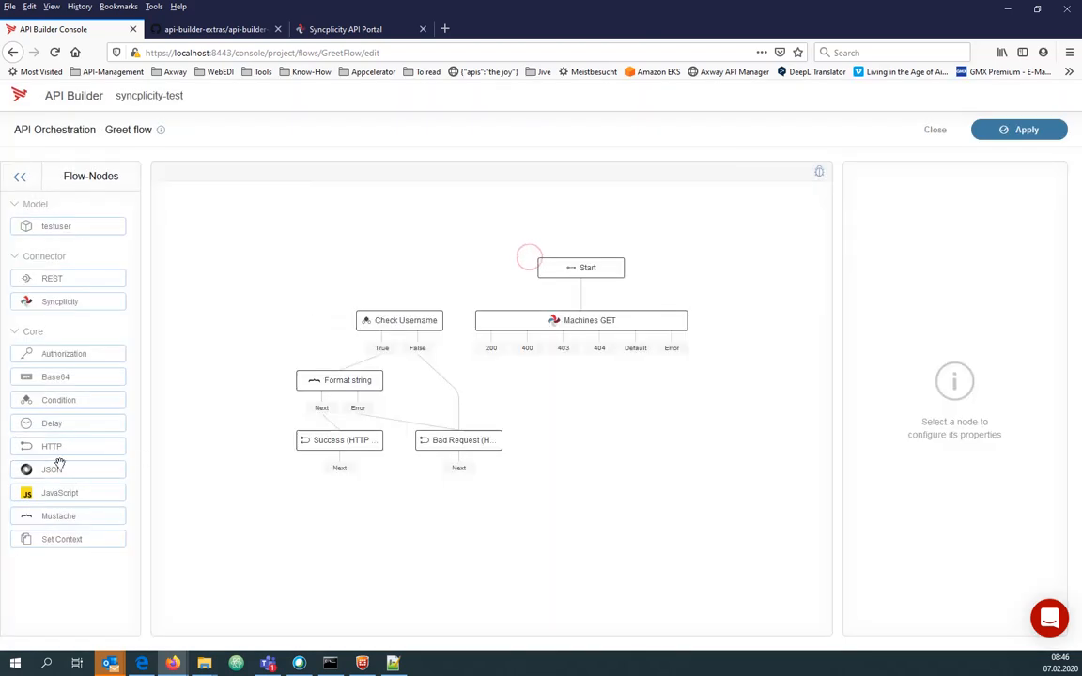
{"action": "left_click_drag", "start_coordinate": [52, 447], "coordinate": [628, 452]}
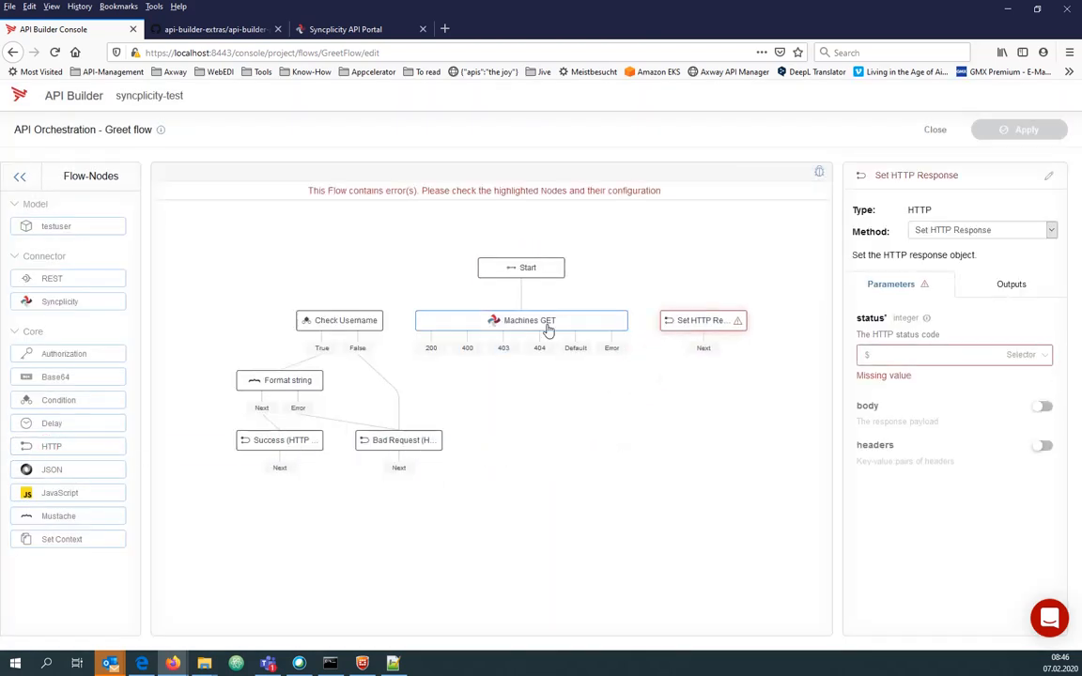
{"action": "left_click_drag", "start_coordinate": [434, 349], "coordinate": [700, 321]}
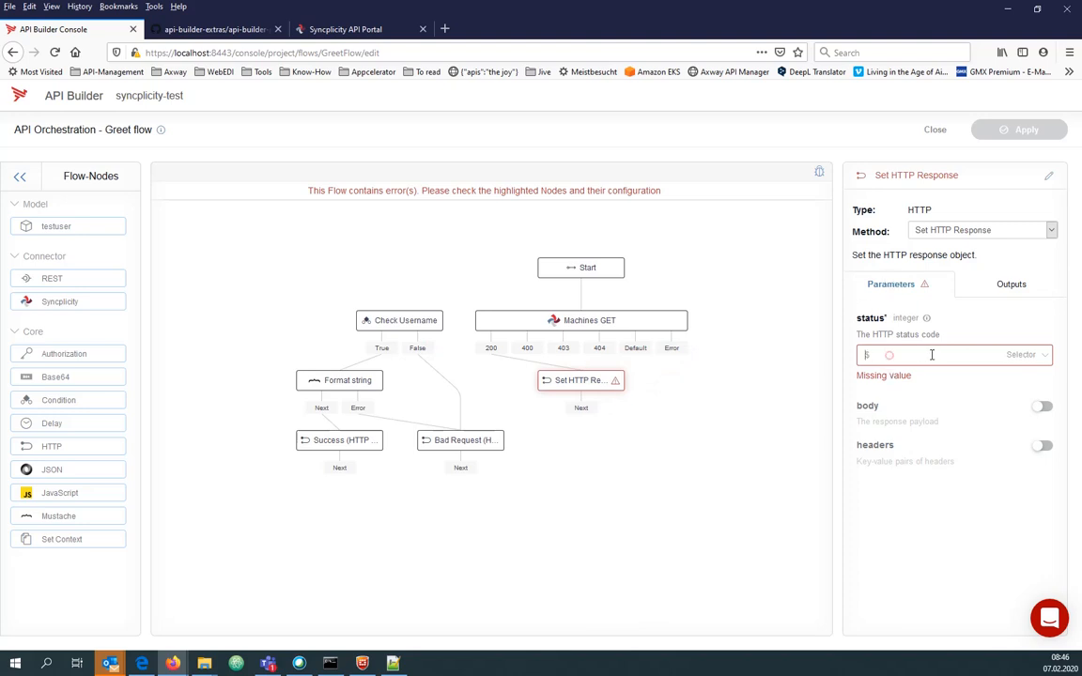
Set the response status code to the literal number 200.
{"action": "left_click", "coordinate": [1027, 355]}
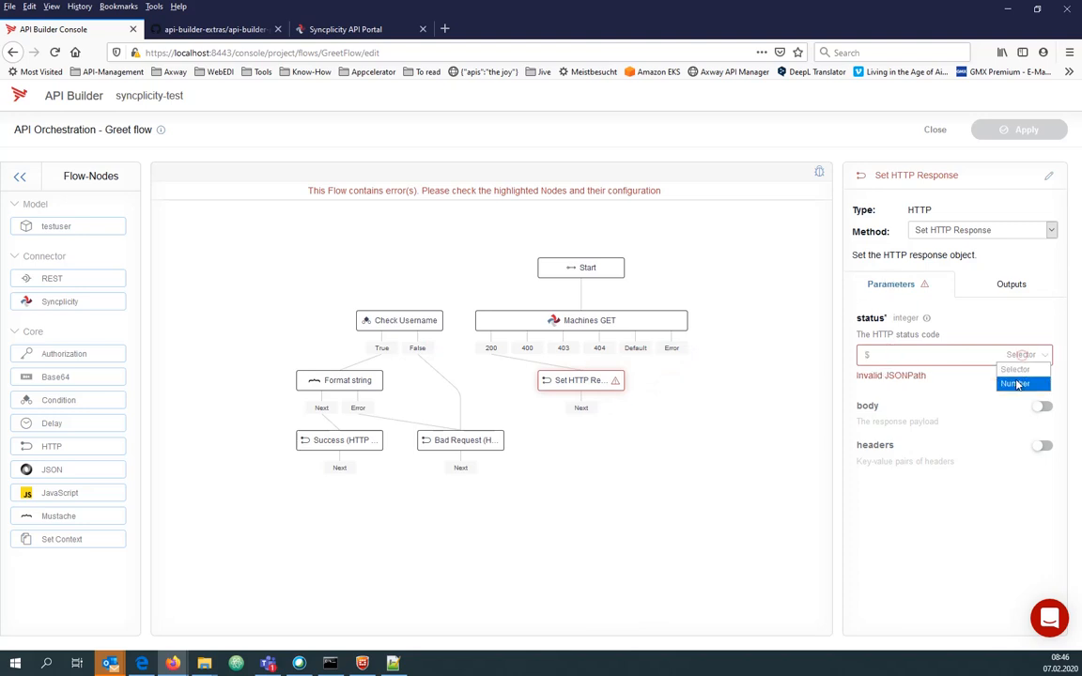
{"action": "left_click", "coordinate": [1015, 380]}
{"action": "type", "text": "200"}
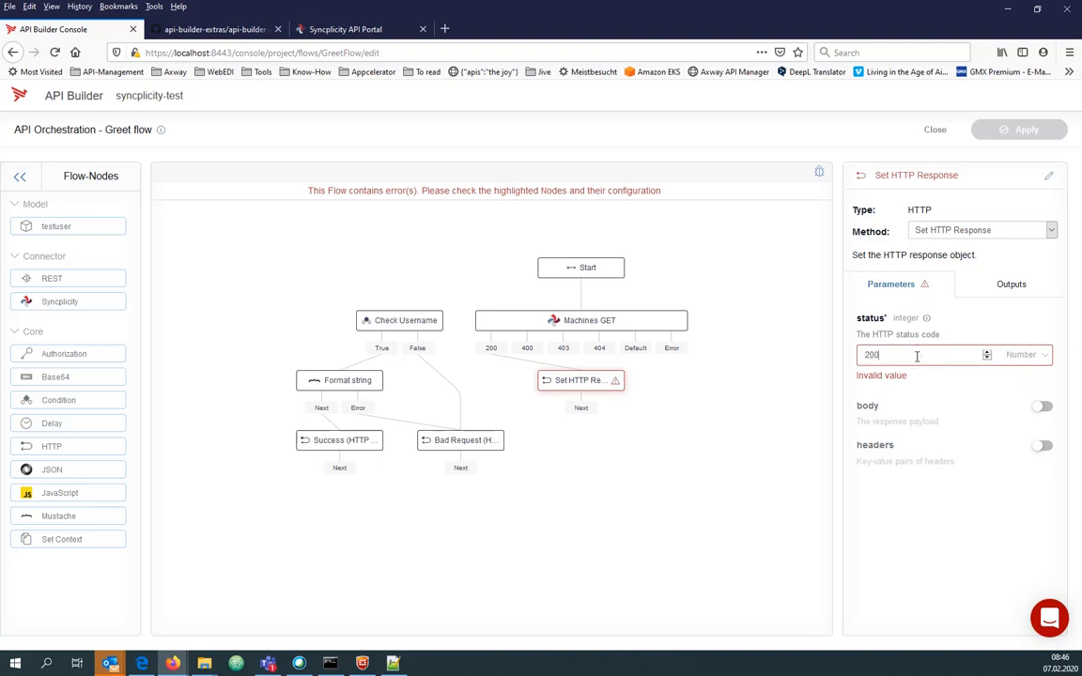
{"action": "left_click", "coordinate": [1044, 410]}
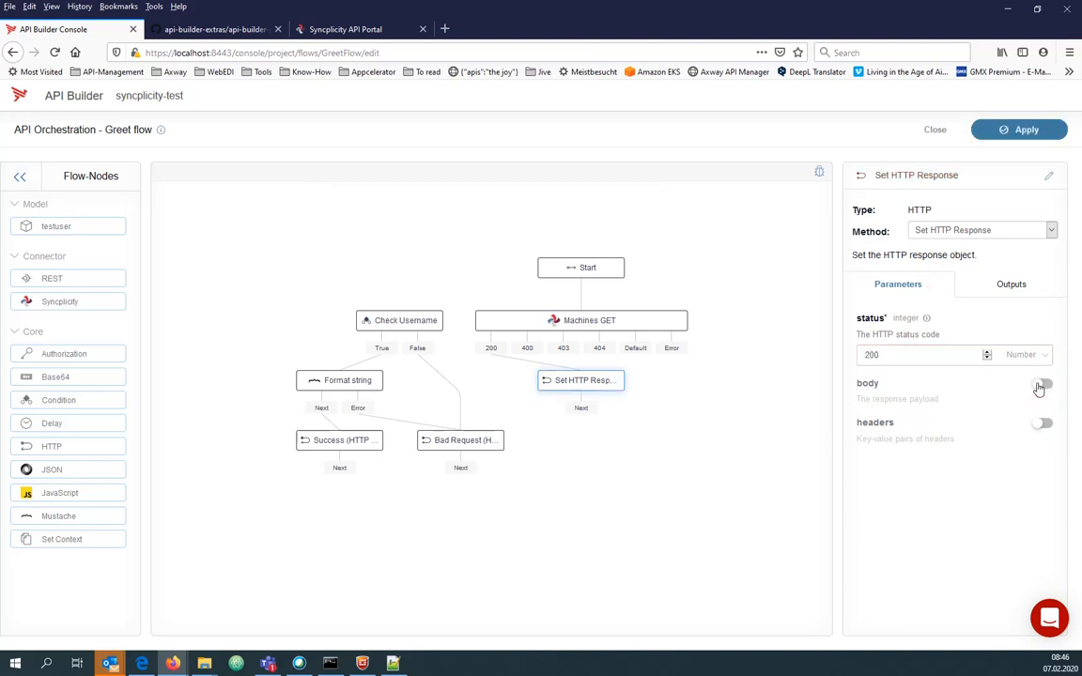
Enable the response body as $.response, then delete the Check Username node.
{"action": "left_click", "coordinate": [1040, 384]}
{"action": "left_click", "coordinate": [905, 419]}
{"action": "type", "text": ".re"}
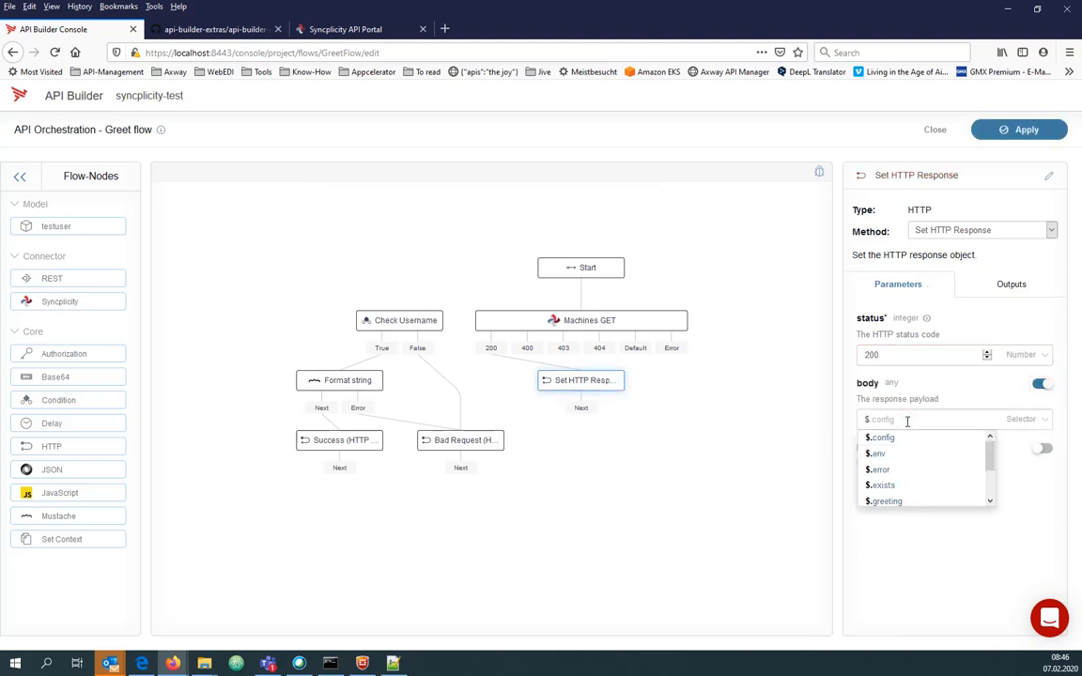
{"action": "left_click", "coordinate": [893, 453]}
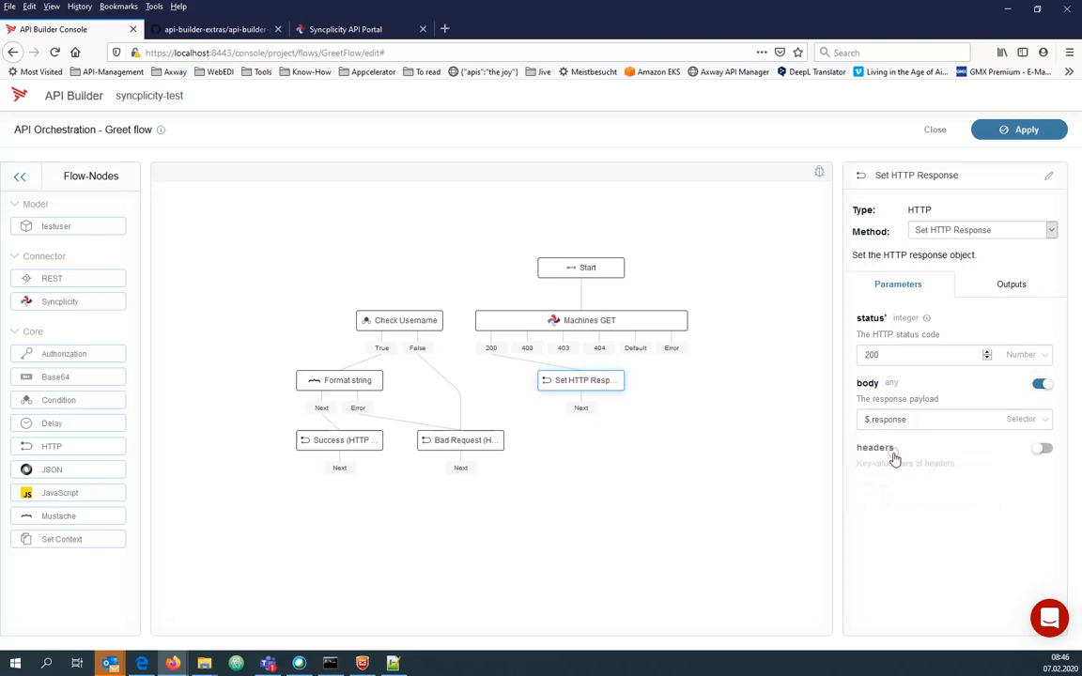
{"action": "left_click", "coordinate": [680, 454]}
{"action": "left_click", "coordinate": [393, 324]}
{"action": "key", "text": "Delete"}
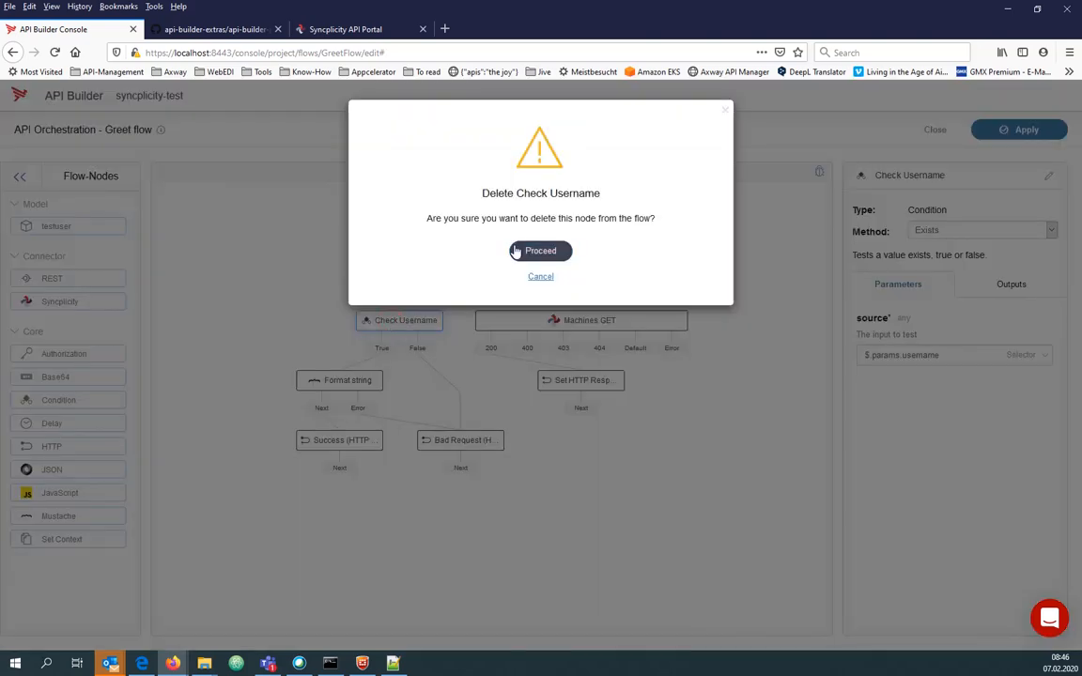
Remove the Check Username, Format string, Success and Bad Request nodes from the flow.
{"action": "left_click", "coordinate": [516, 247]}
{"action": "left_click", "coordinate": [406, 319]}
{"action": "key", "text": "Delete"}
{"action": "left_click", "coordinate": [521, 249]}
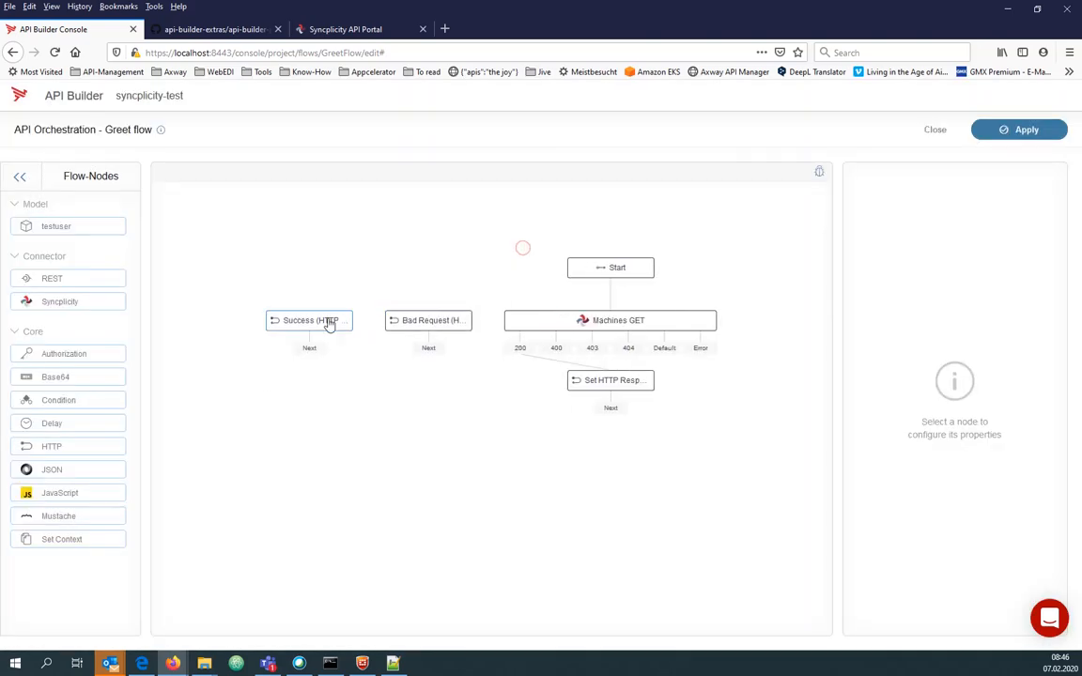
{"action": "left_click", "coordinate": [325, 321]}
{"action": "key", "text": "Delete"}
{"action": "left_click", "coordinate": [540, 250]}
{"action": "left_click", "coordinate": [371, 324]}
{"action": "key", "text": "Delete"}
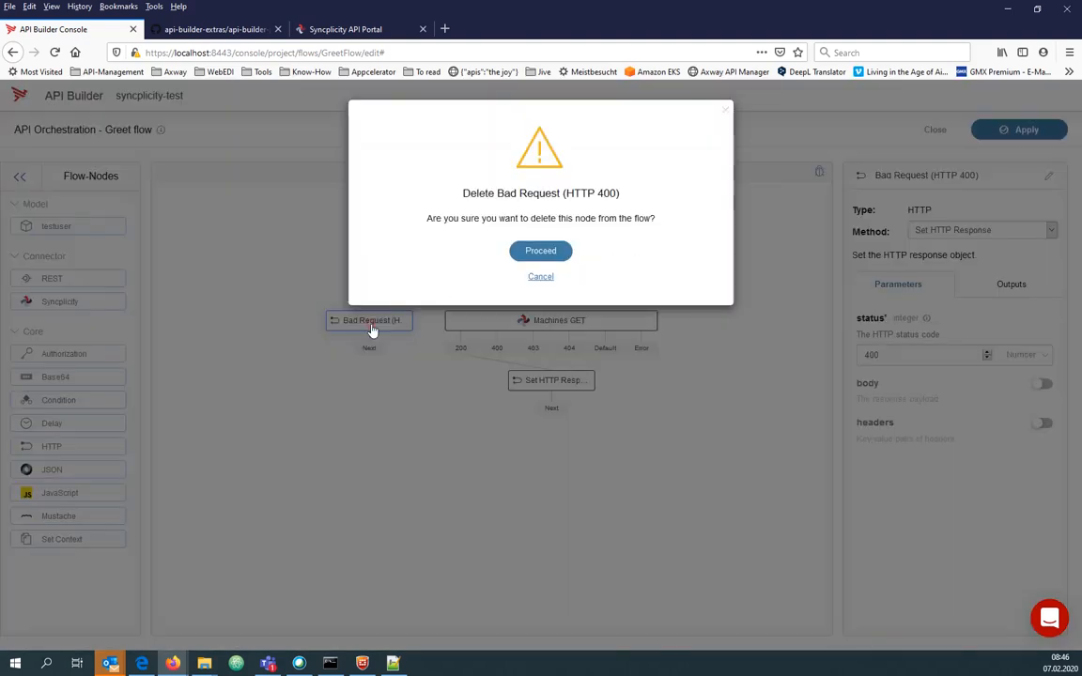
{"action": "left_click", "coordinate": [541, 250]}
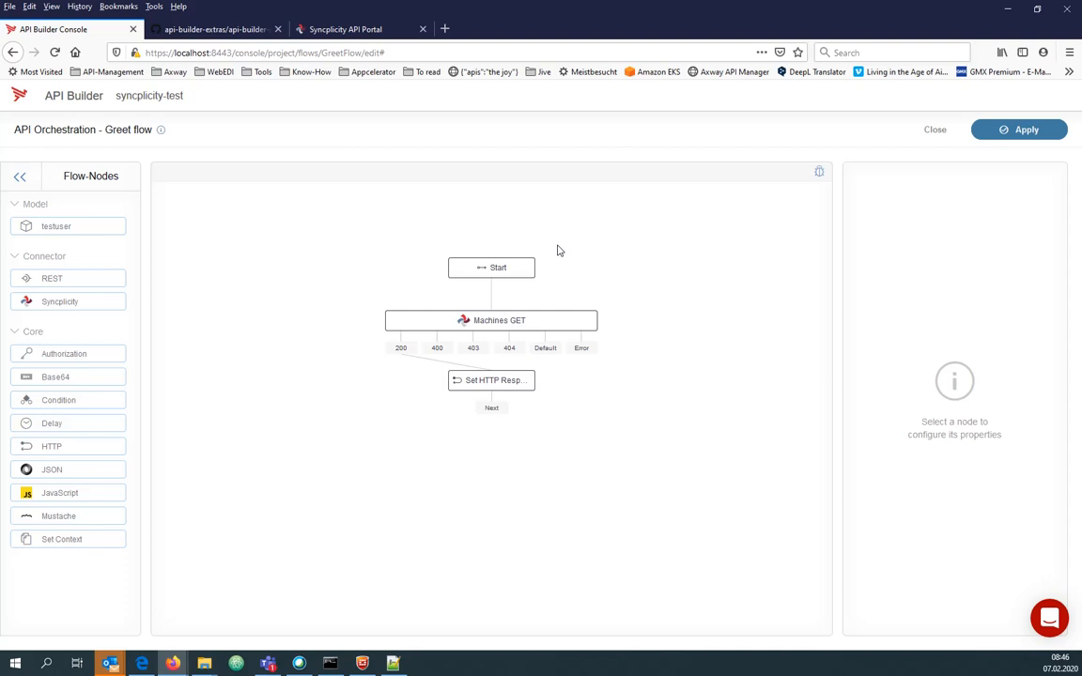
Save the Greet flow despite the server restart and leave the flow editor.
{"action": "left_click", "coordinate": [1012, 133]}
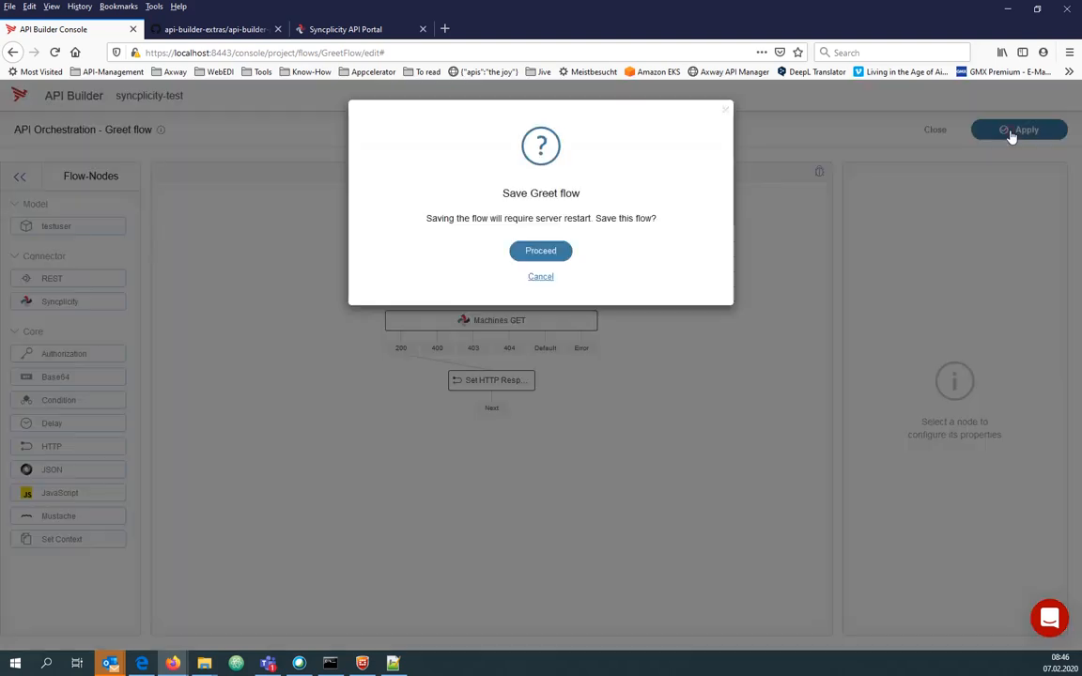
{"action": "left_click", "coordinate": [541, 251]}
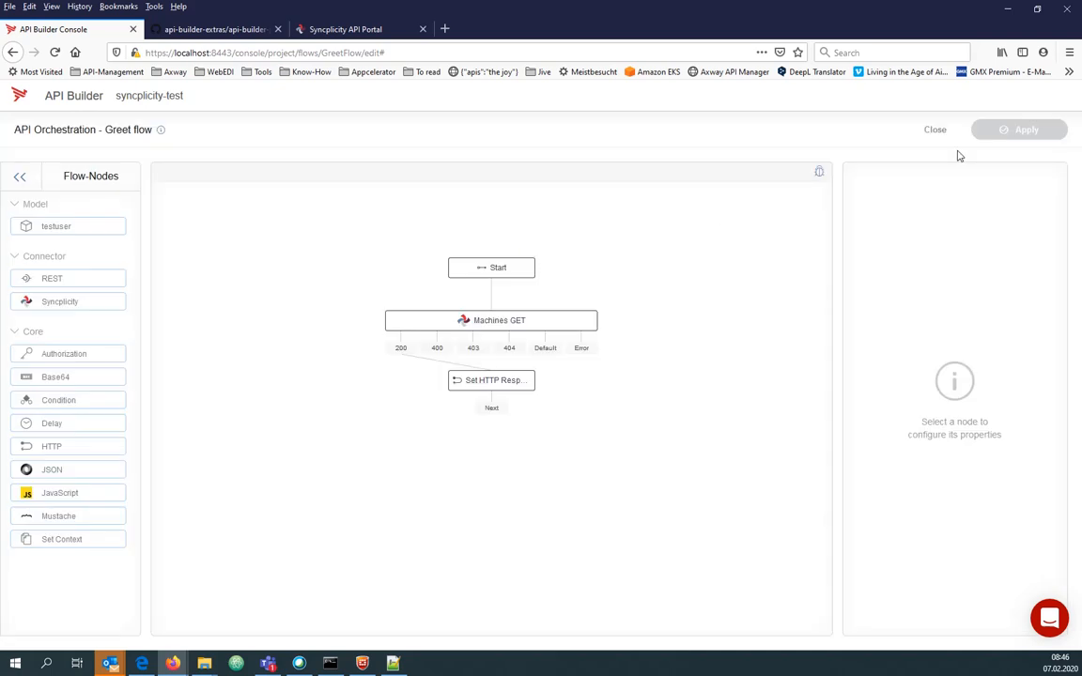
{"action": "left_click", "coordinate": [934, 130]}
Expand GET /api/greet and execute its test with a sample username.
{"action": "left_click", "coordinate": [244, 240]}
{"action": "scroll", "coordinate": [244, 242], "scroll_direction": "down", "scroll_amount": 5}
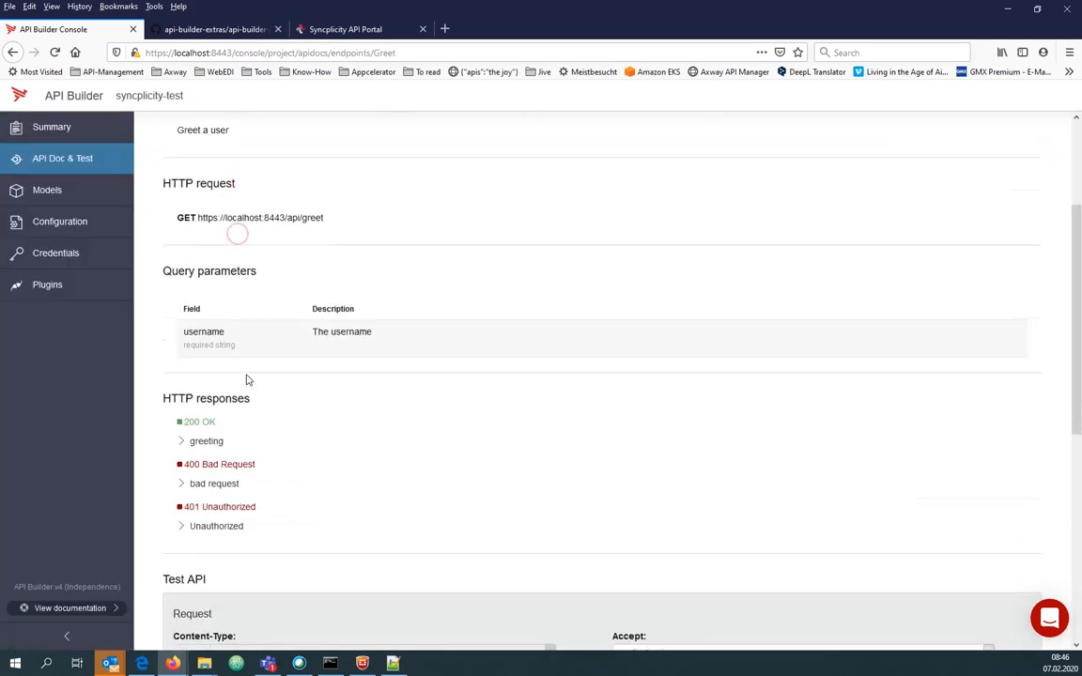
{"action": "left_click", "coordinate": [258, 542]}
{"action": "type", "text": "gsgdf"}
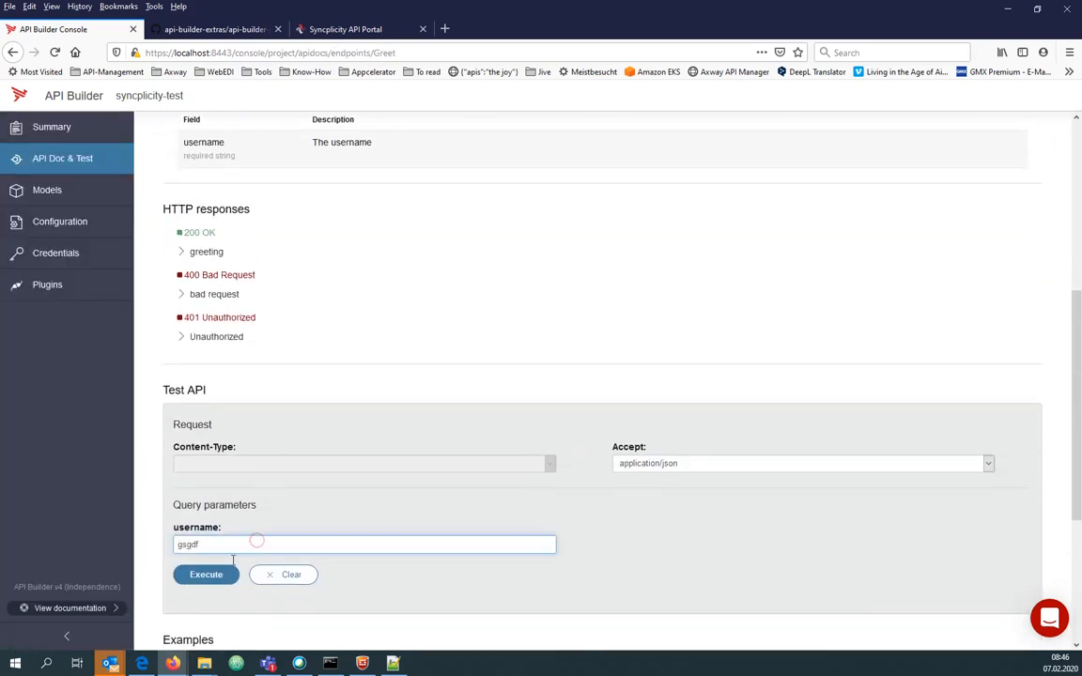
{"action": "left_click", "coordinate": [214, 574]}
Inspect the 200 OK response, selecting its headers block and reviewing the machines data.
{"action": "scroll", "coordinate": [415, 537], "scroll_direction": "down", "scroll_amount": 1}
{"action": "scroll", "coordinate": [422, 533], "scroll_direction": "down", "scroll_amount": 3}
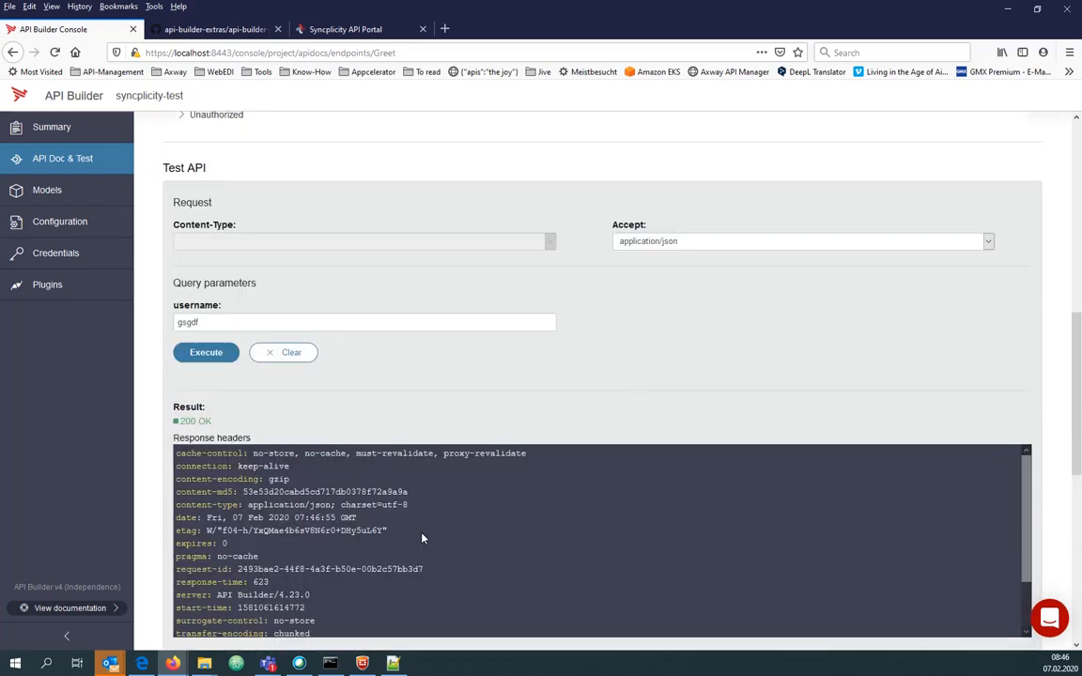
{"action": "scroll", "coordinate": [427, 383], "scroll_direction": "down", "scroll_amount": 4}
{"action": "scroll", "coordinate": [427, 385], "scroll_direction": "down", "scroll_amount": 1}
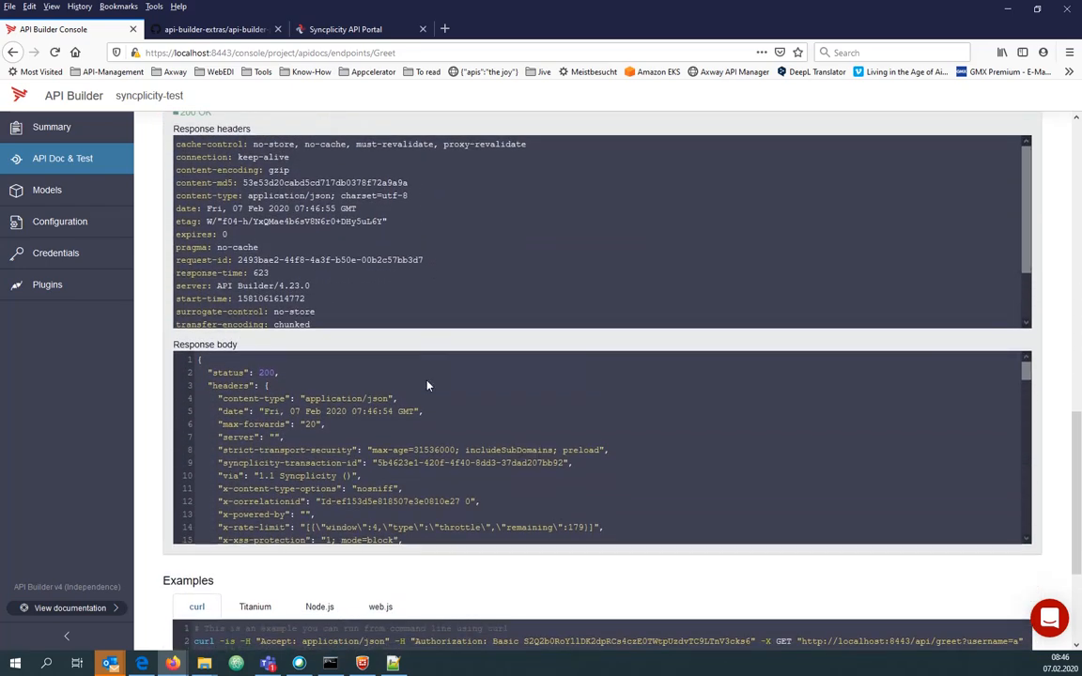
{"action": "left_click_drag", "start_coordinate": [205, 380], "coordinate": [297, 501]}
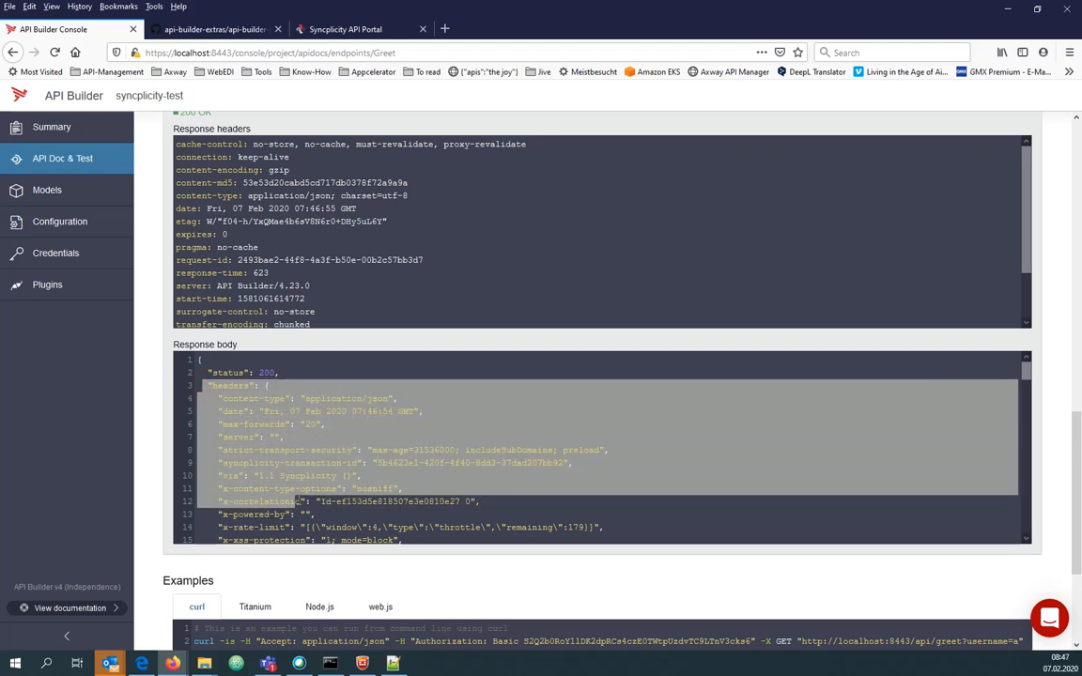
{"action": "scroll", "coordinate": [281, 469], "scroll_direction": "down", "scroll_amount": 3}
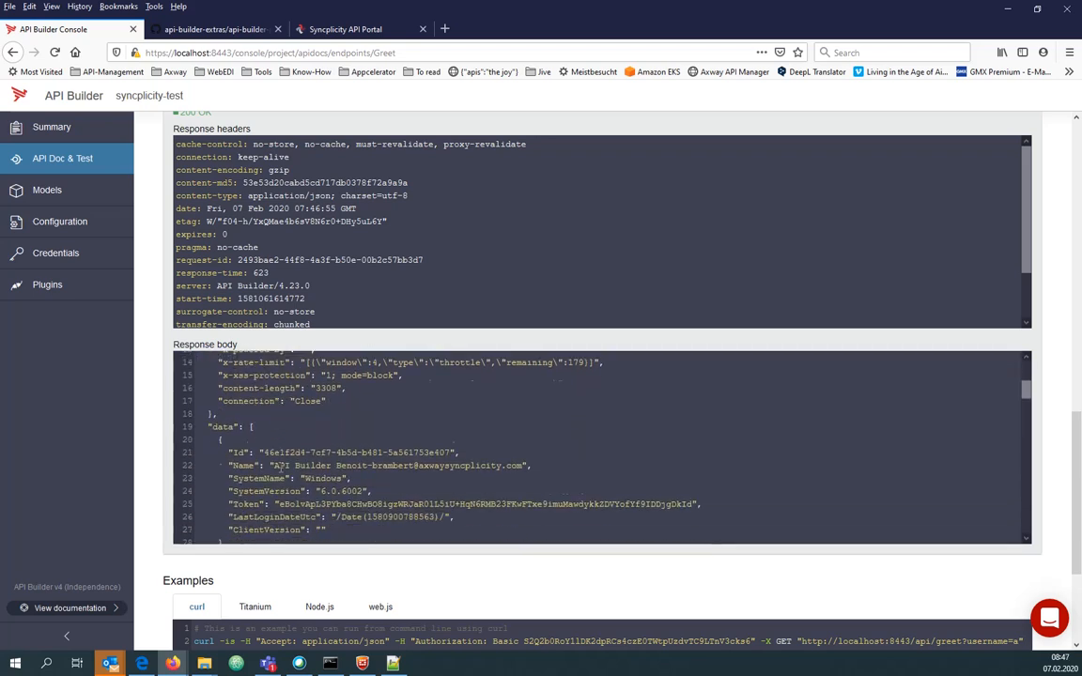
{"action": "scroll", "coordinate": [280, 466], "scroll_direction": "up", "scroll_amount": 1}
{"action": "scroll", "coordinate": [279, 466], "scroll_direction": "down", "scroll_amount": 3}
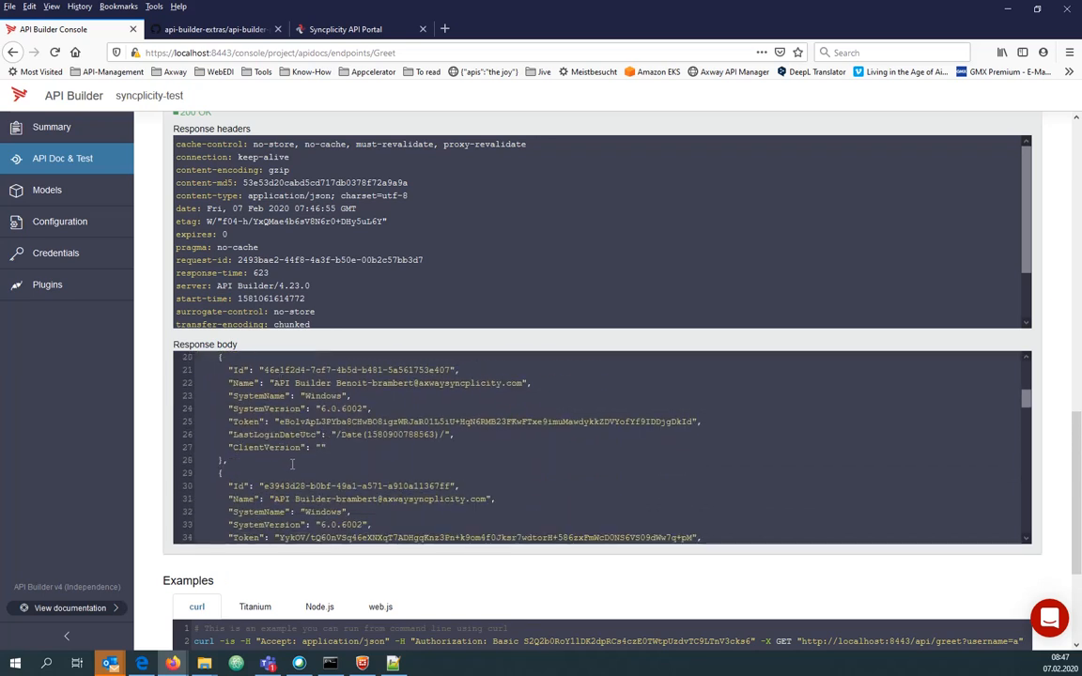
{"action": "scroll", "coordinate": [292, 464], "scroll_direction": "up", "scroll_amount": 6}
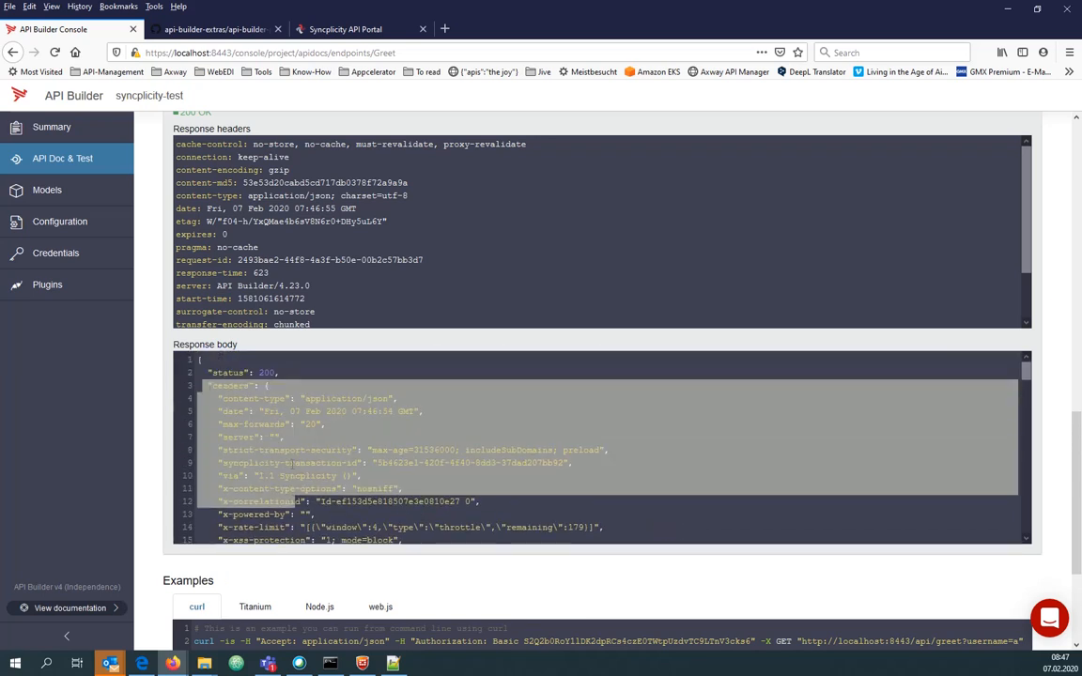